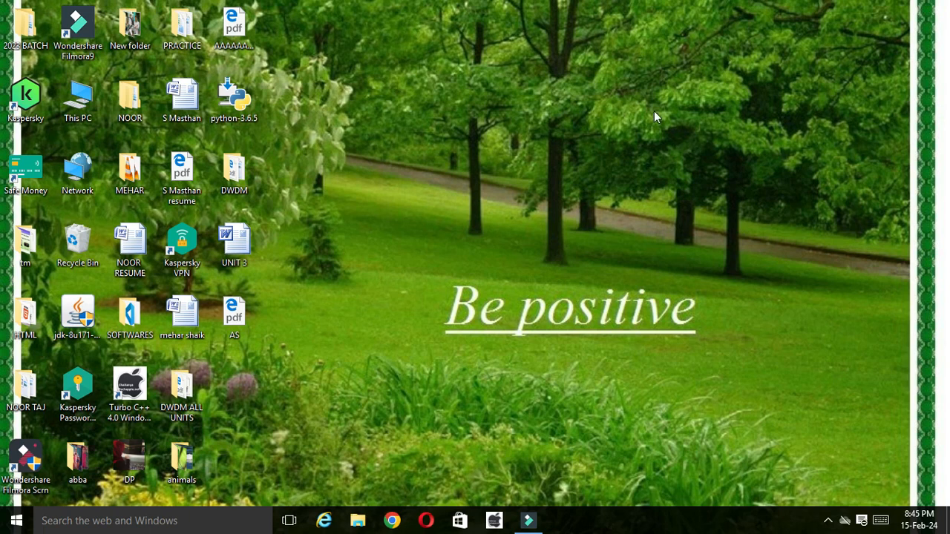
Step: Create a new Microsoft Office Excel Worksheet on the desktop, name it FILE, and open it
right_click(349, 29)
mouse_move(489, 178)
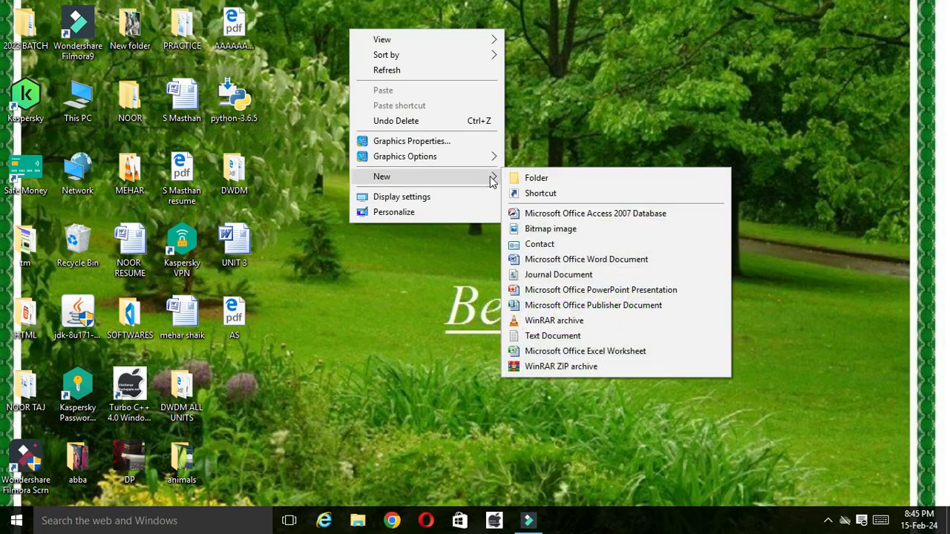
click(543, 352)
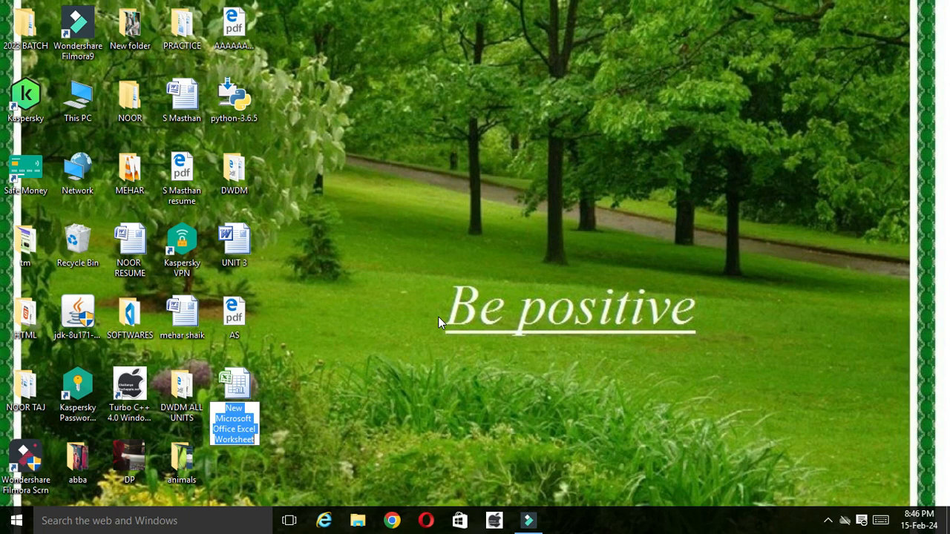
text(FILE)
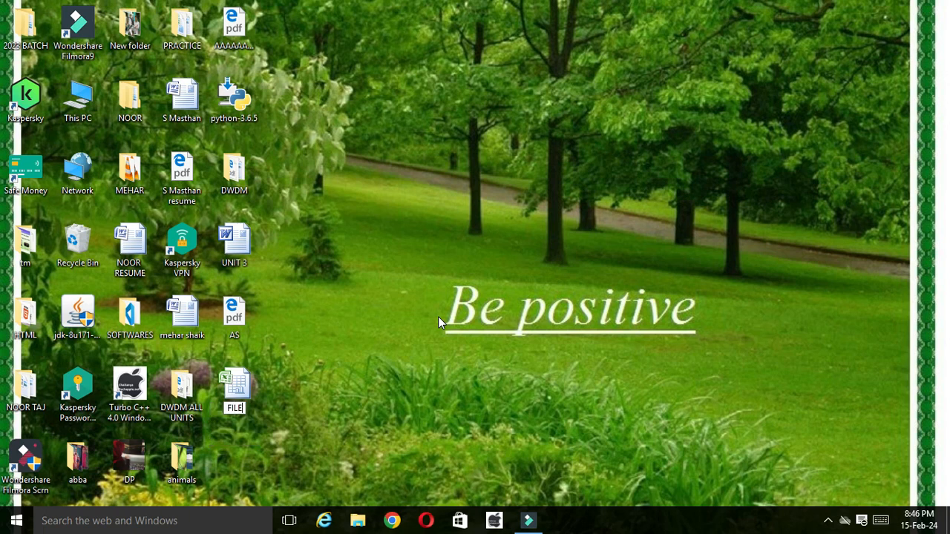
key(Return)
double_click(232, 392)
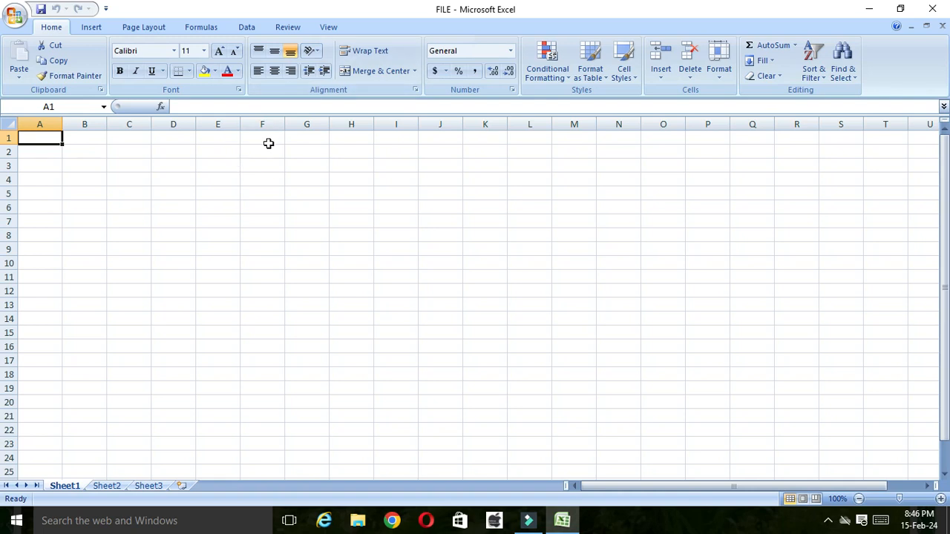
Step: Enter the heading PET in E2 and list COW, CAT and DOG in cells D4 to D6
click(219, 151)
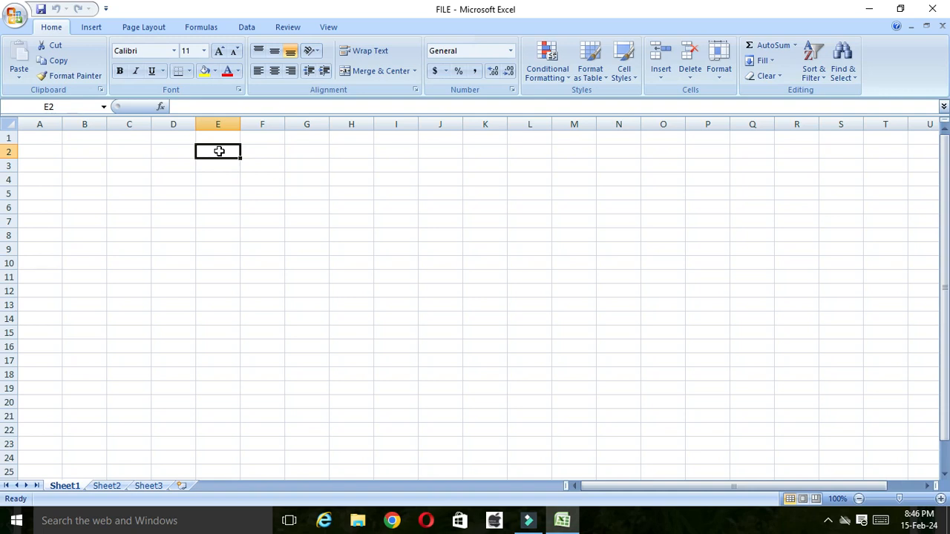
text(PET)
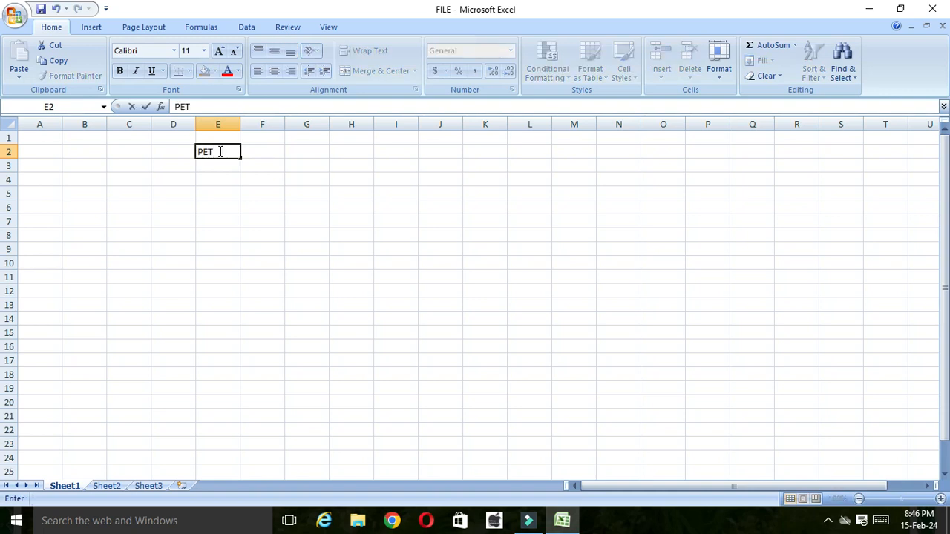
click(174, 180)
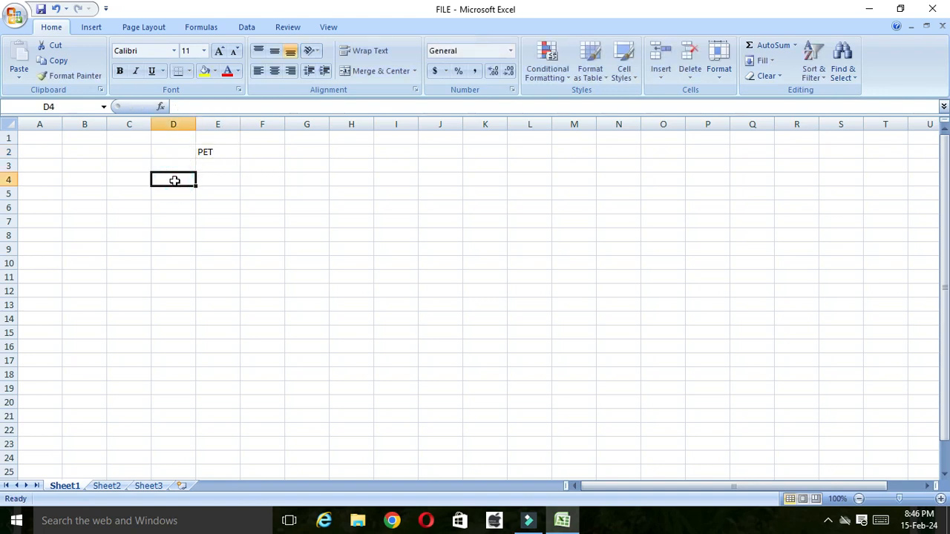
text(COE)
key(BackSpace)
text(W)
key(Return)
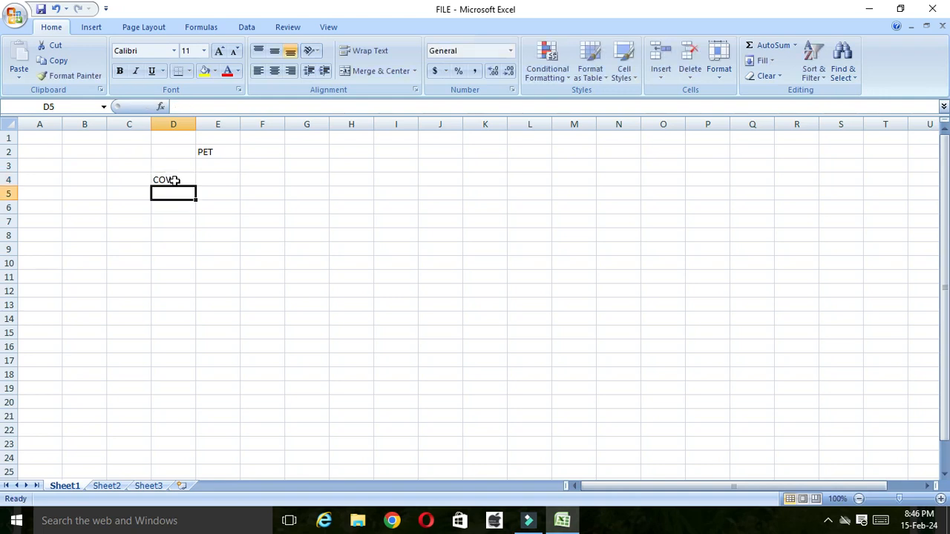
text(CAT)
key(Return)
text(DOG)
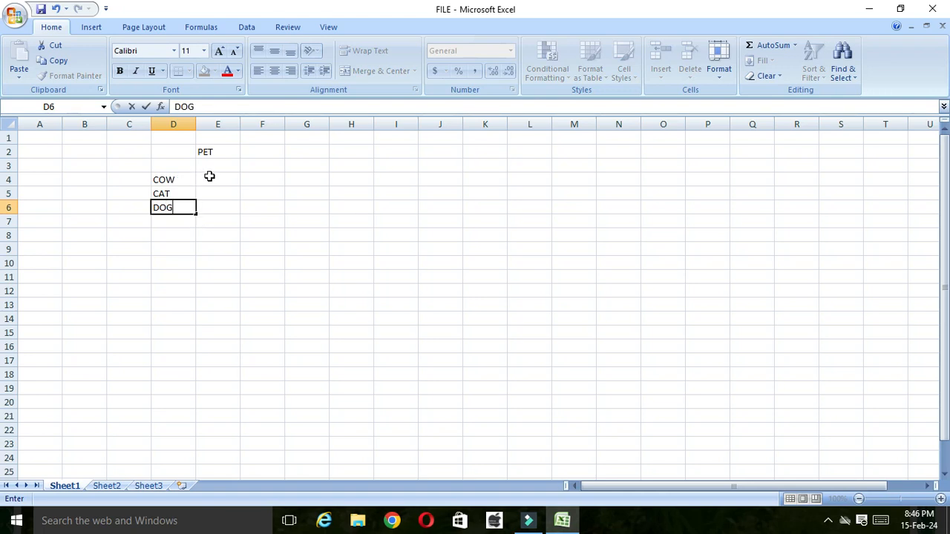
click(187, 179)
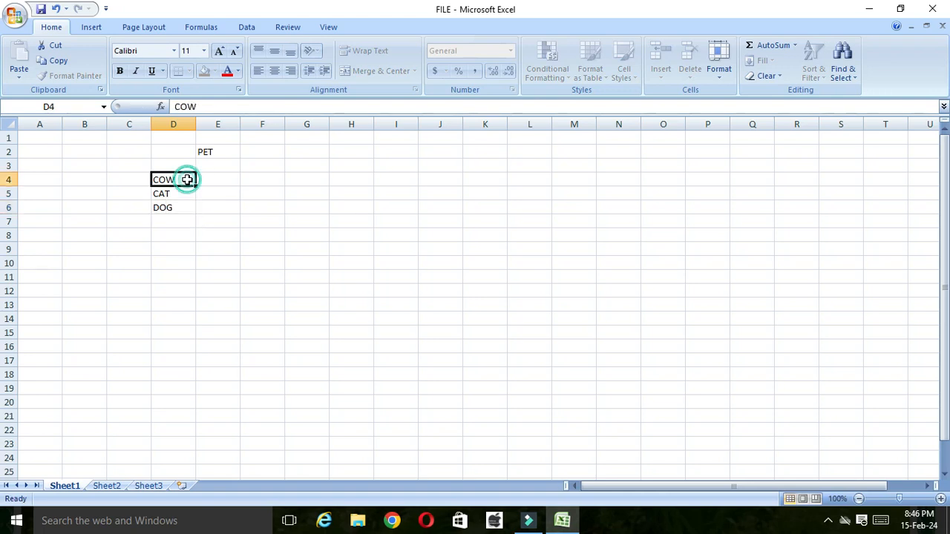
Step: Enlarge row 4 to nearly four times its default height and column E to about twice its default width
click(203, 178)
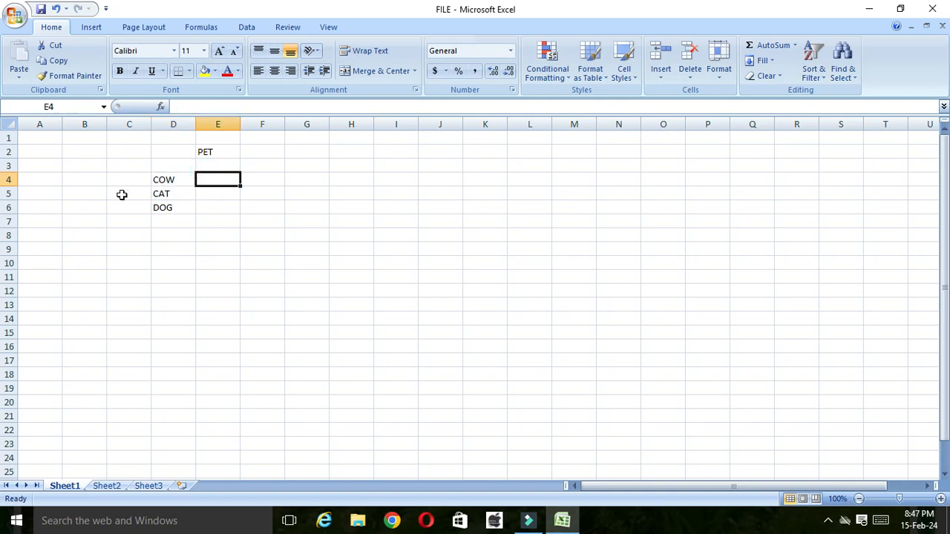
drag(9, 186, 11, 222)
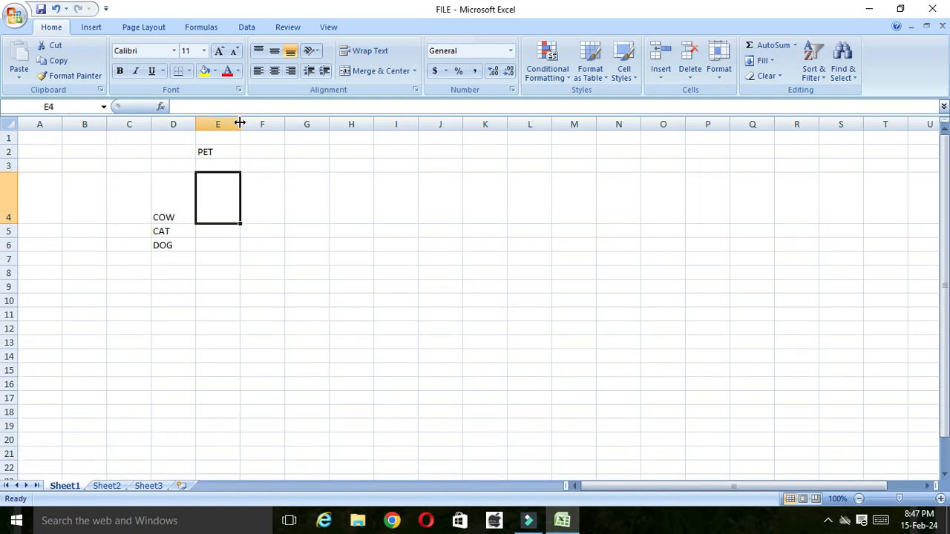
drag(239, 122, 283, 126)
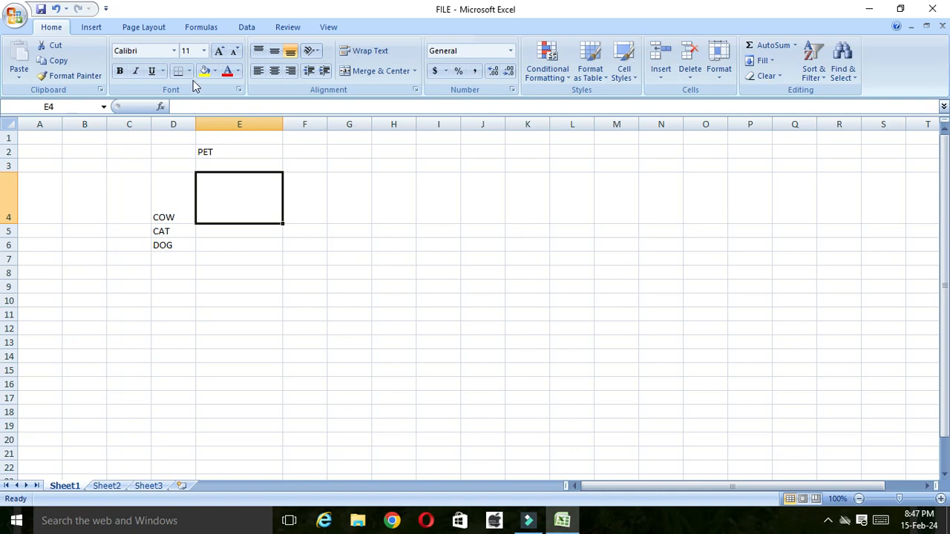
Step: Insert the cow picture from the desktop's animals folder at cell E4
click(92, 28)
click(101, 66)
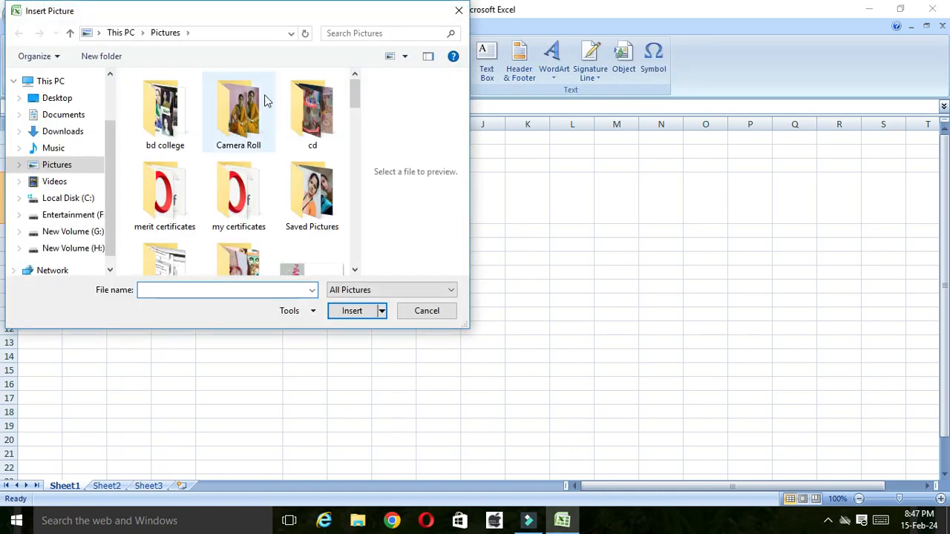
click(111, 33)
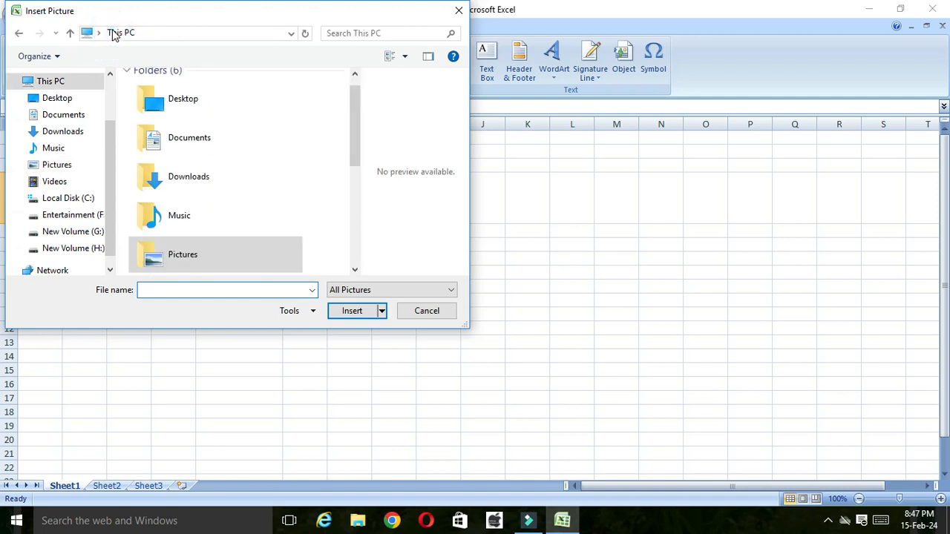
double_click(222, 102)
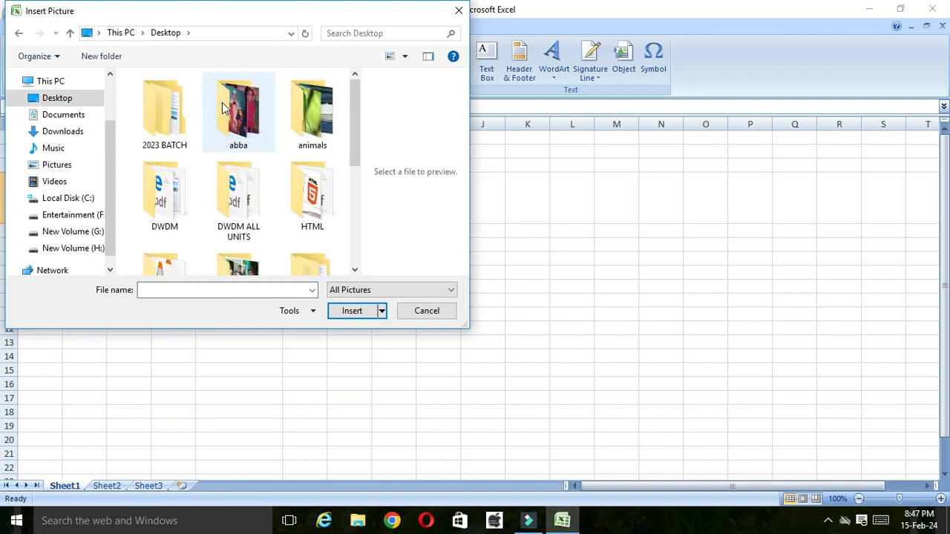
double_click(312, 126)
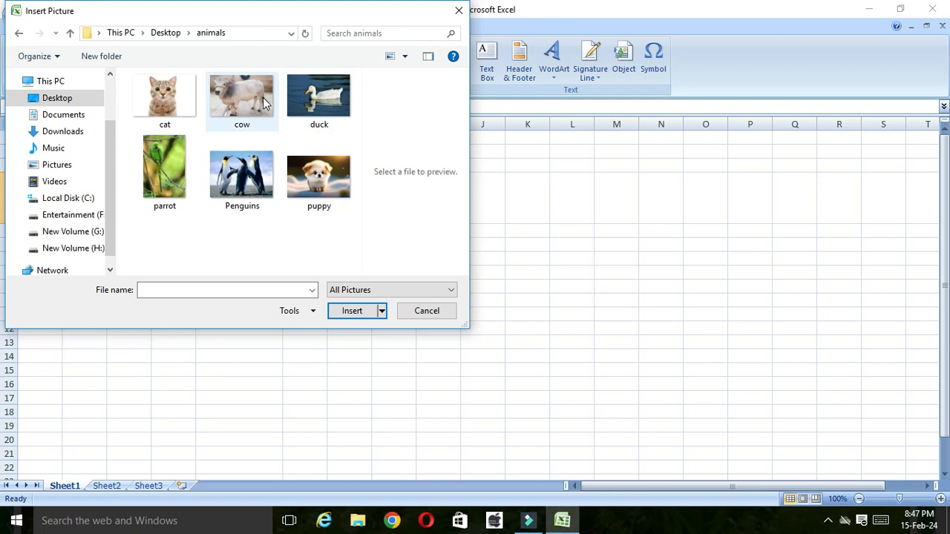
click(263, 103)
click(350, 311)
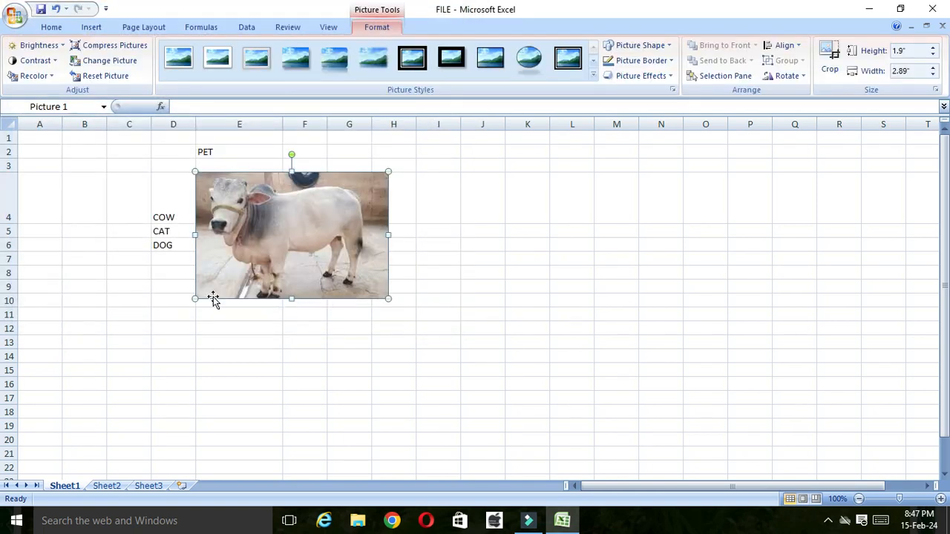
Step: Shrink the cow picture to about 1.12" high by 1.71" wide and position it beside the COW label, above row 5
drag(195, 300, 237, 200)
drag(351, 270, 312, 246)
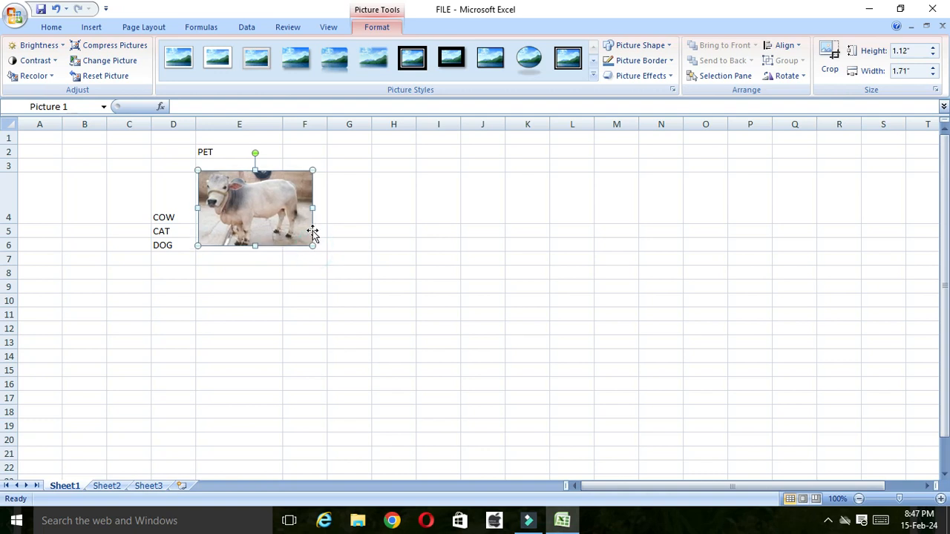
click(365, 272)
click(174, 231)
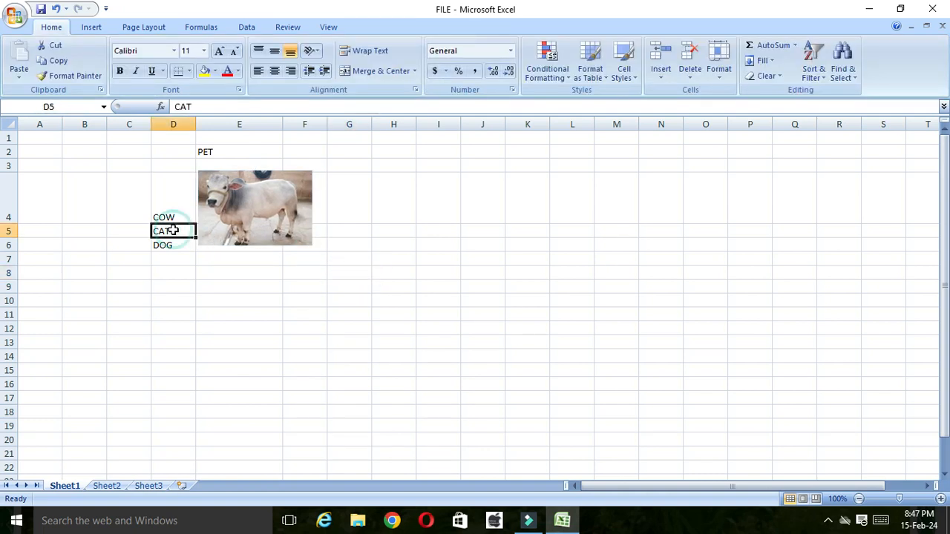
click(223, 226)
drag(223, 226, 222, 203)
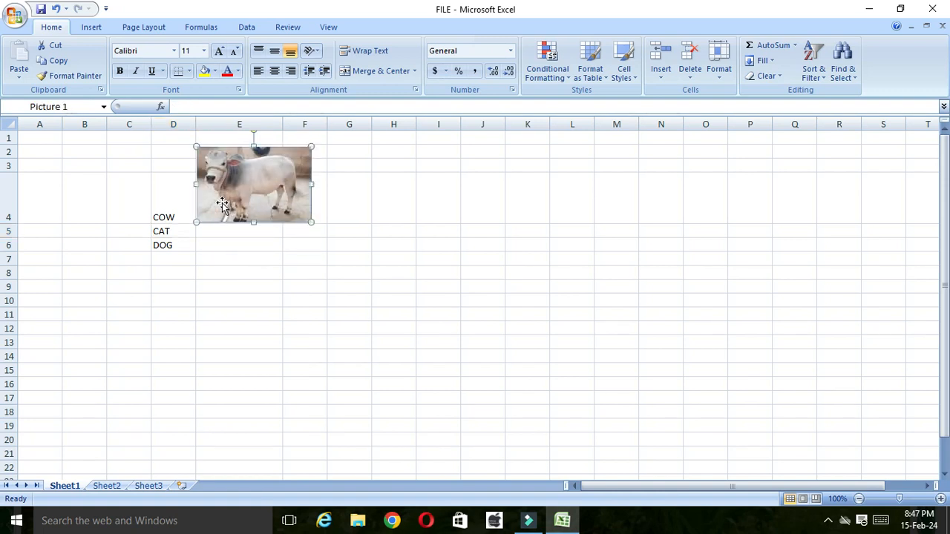
Step: Insert the cat picture from the animals folder at cell D5
click(180, 231)
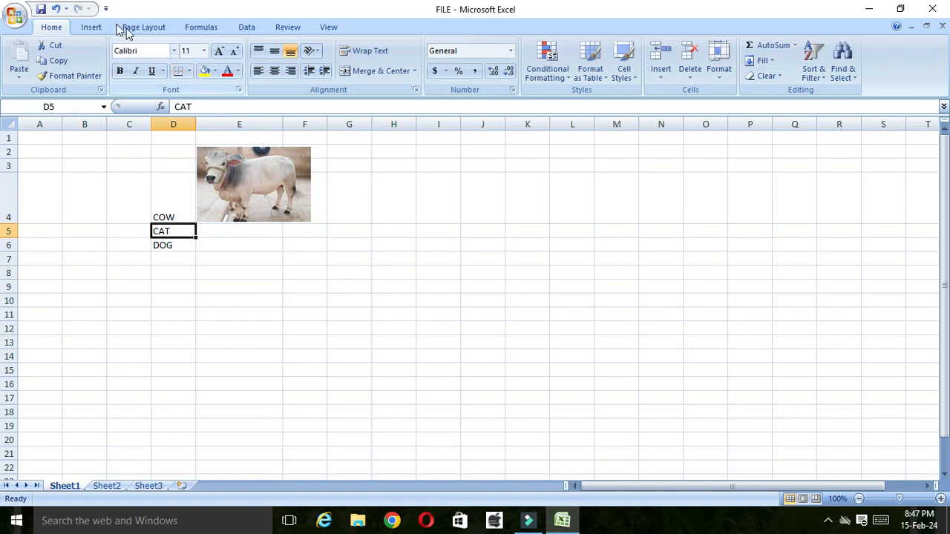
click(96, 27)
click(95, 56)
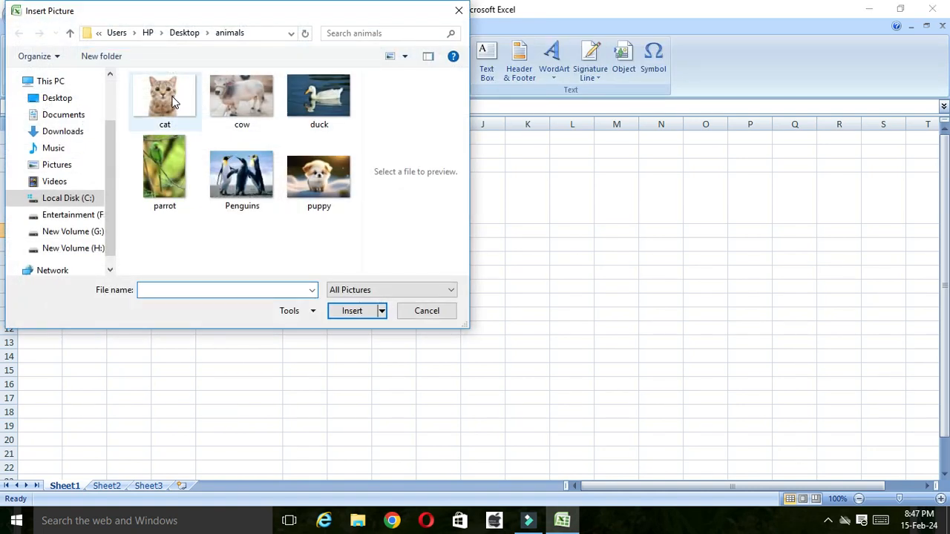
click(173, 98)
click(346, 311)
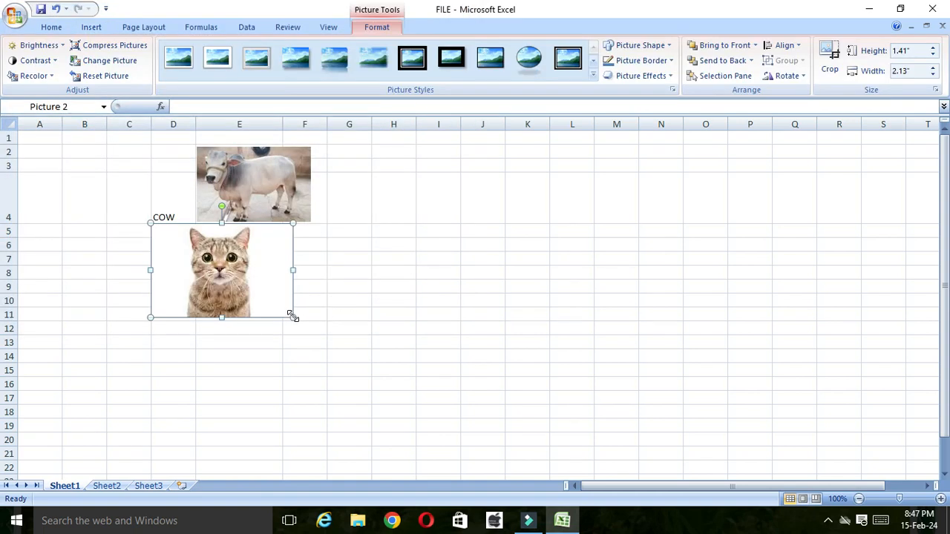
Step: Shrink the cat picture to about 1.2" high by 1.81" wide and place it directly below the cow picture
drag(293, 318, 278, 275)
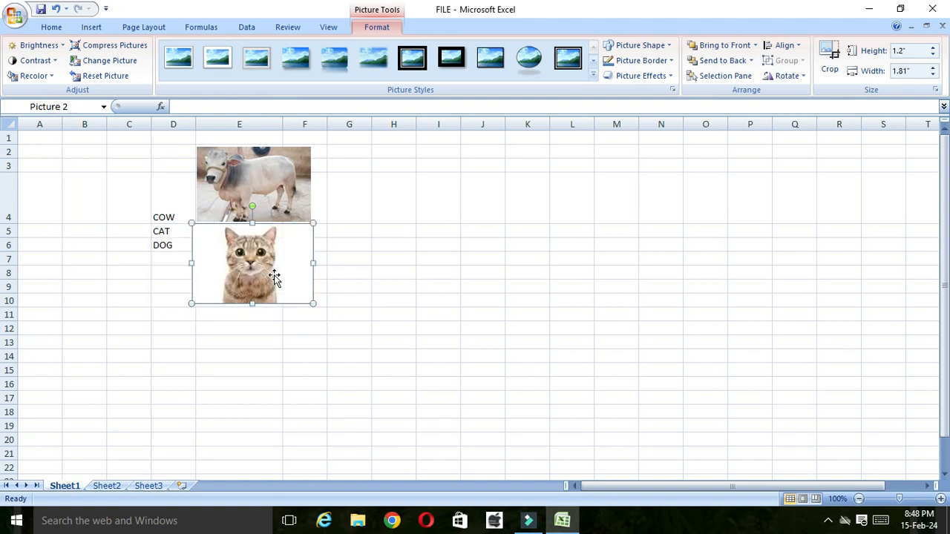
click(363, 293)
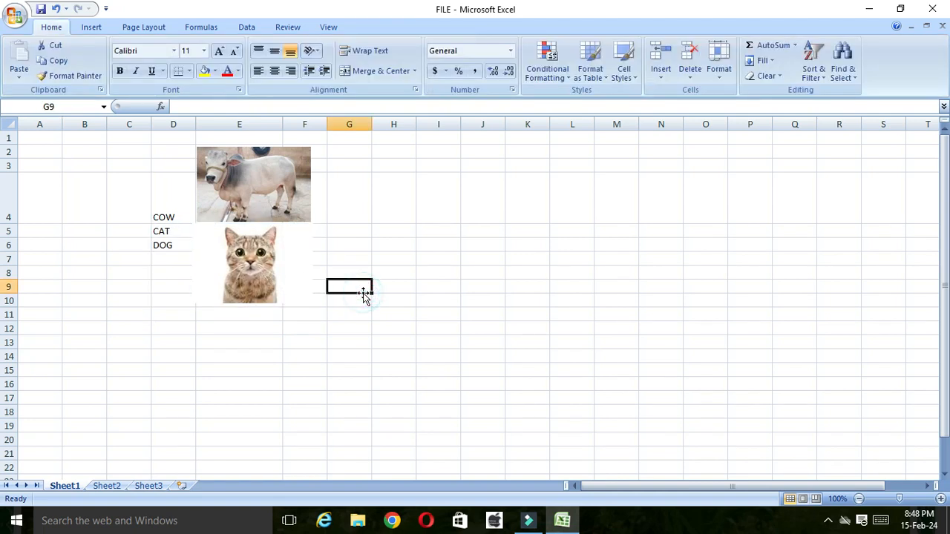
click(294, 264)
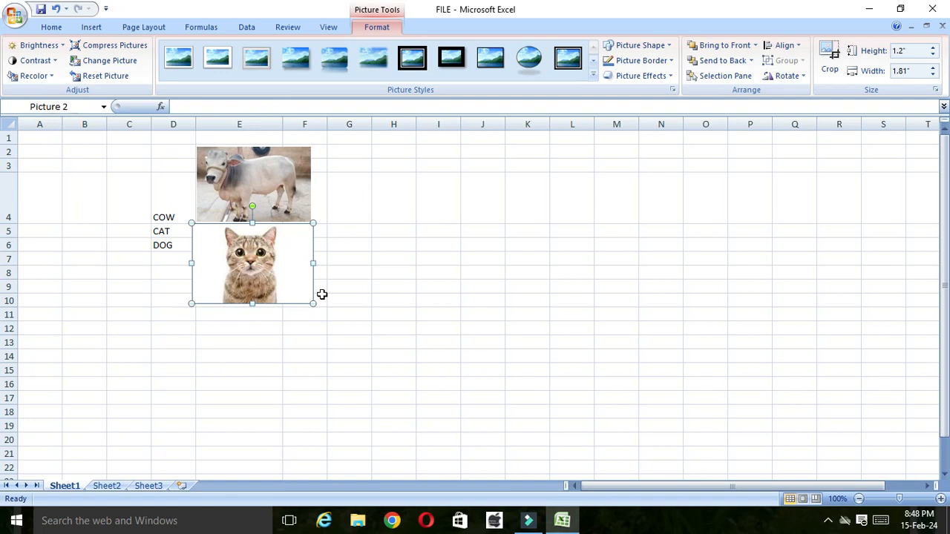
click(424, 260)
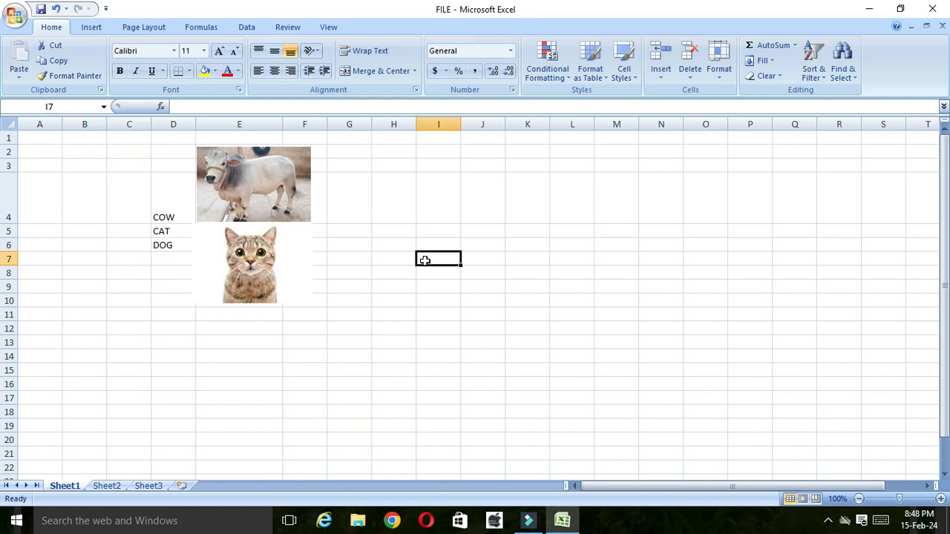
Step: On Sheet2, enter the heading PETS in F2 and list COW, CAT and DOG in cells E4 to E6
click(107, 486)
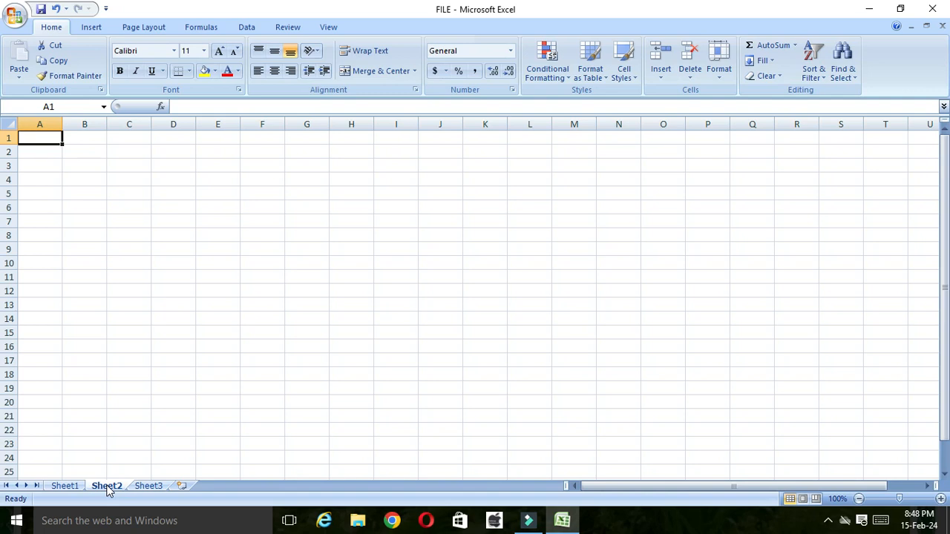
click(262, 151)
text(PETS)
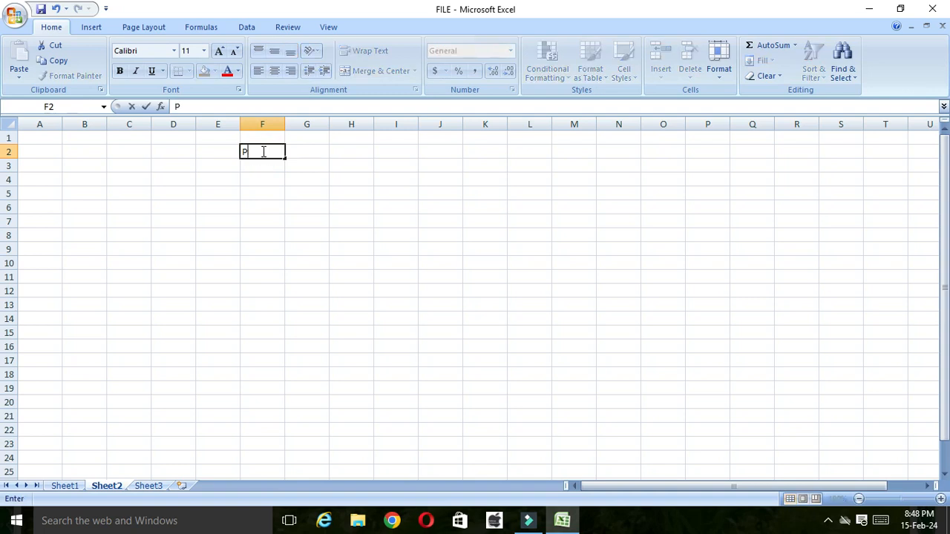
click(221, 178)
text(COW)
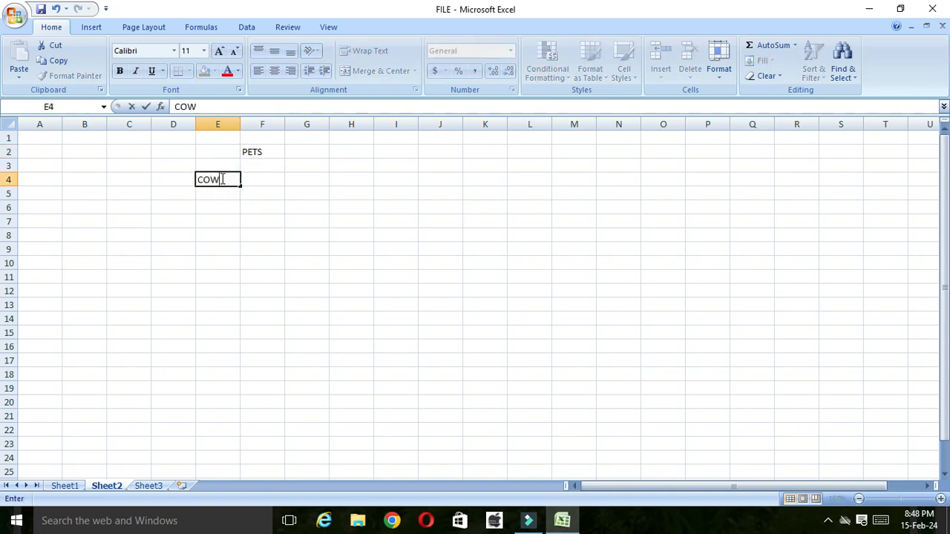
key(Return)
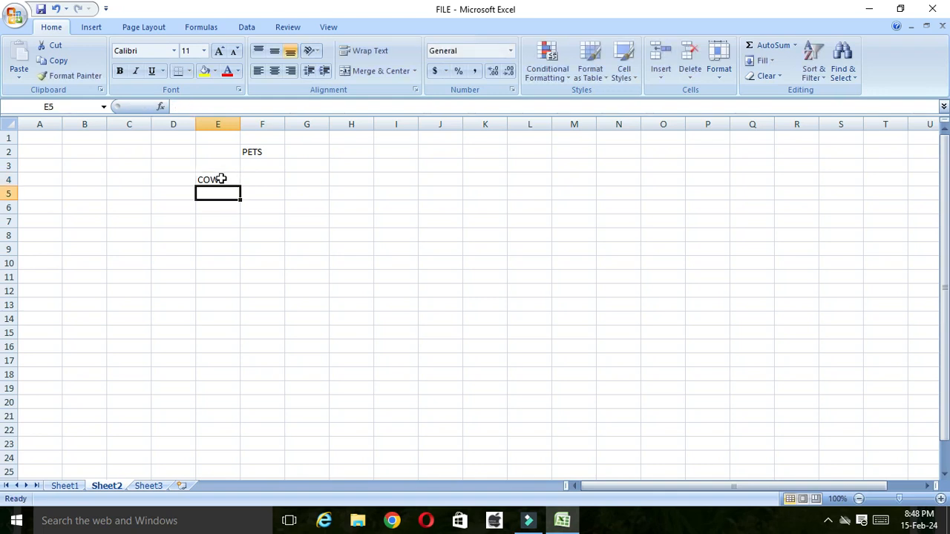
text(CAT)
key(Return)
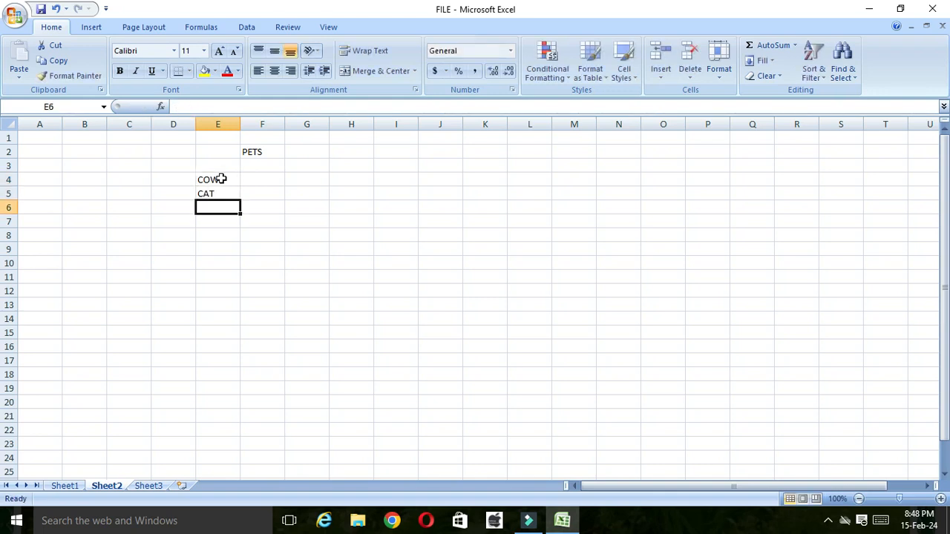
text(DOG)
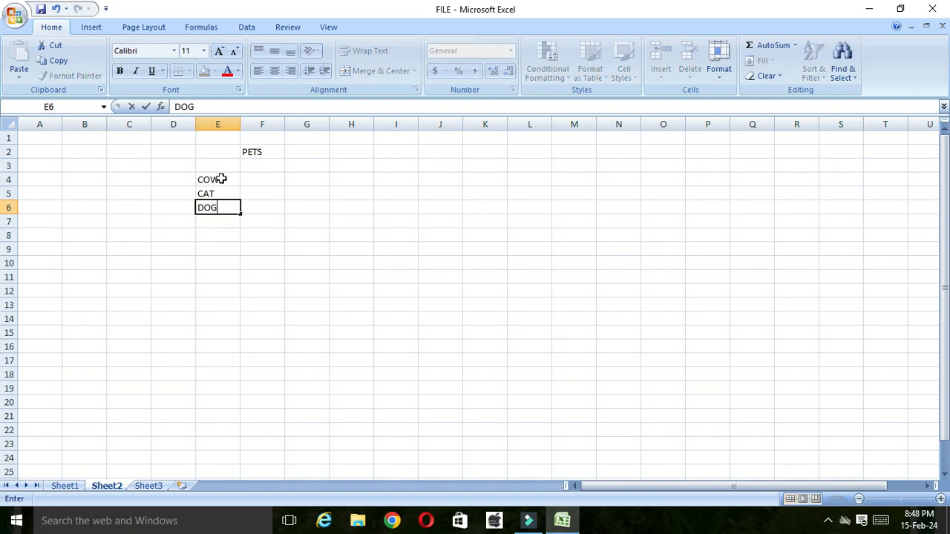
click(276, 216)
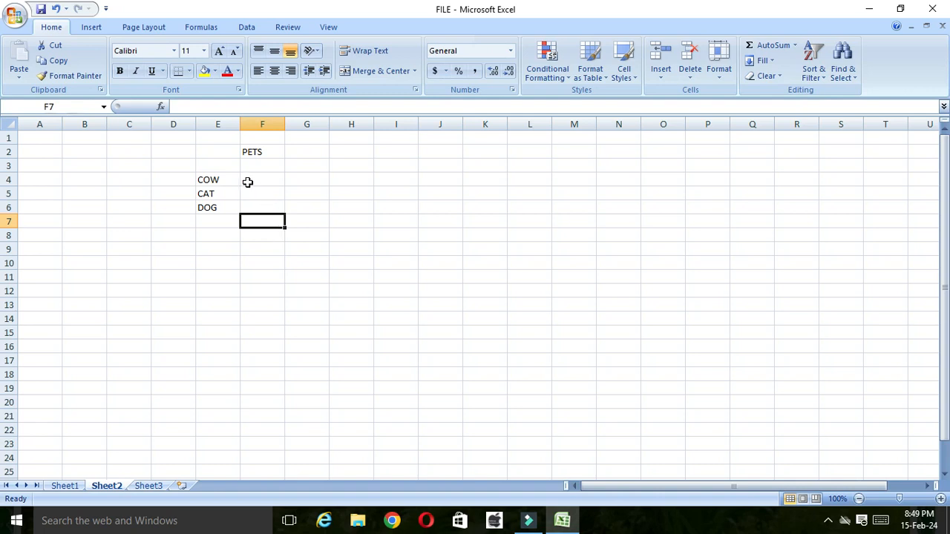
Step: Insert a comment on the COW cell E4, delete its default author text and enlarge the box down to about row 8
click(231, 180)
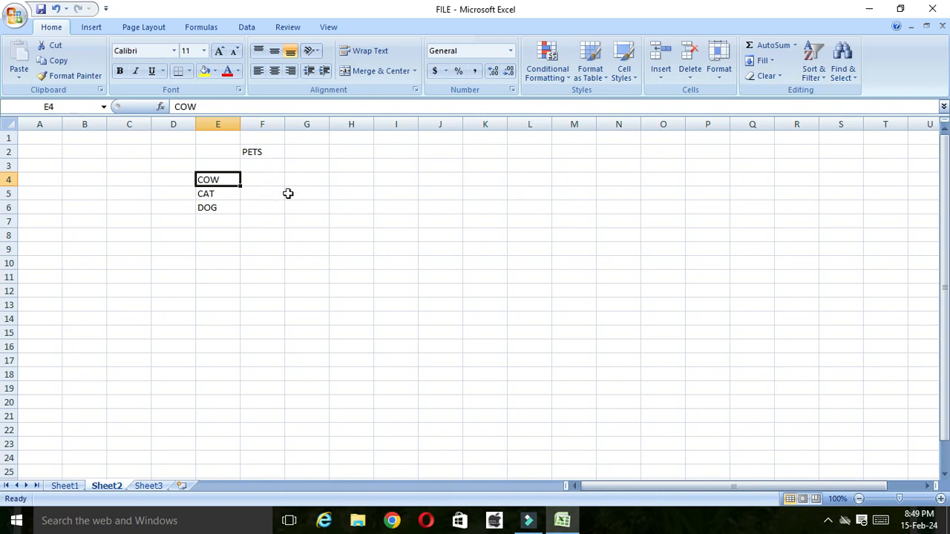
click(229, 180)
right_click(229, 180)
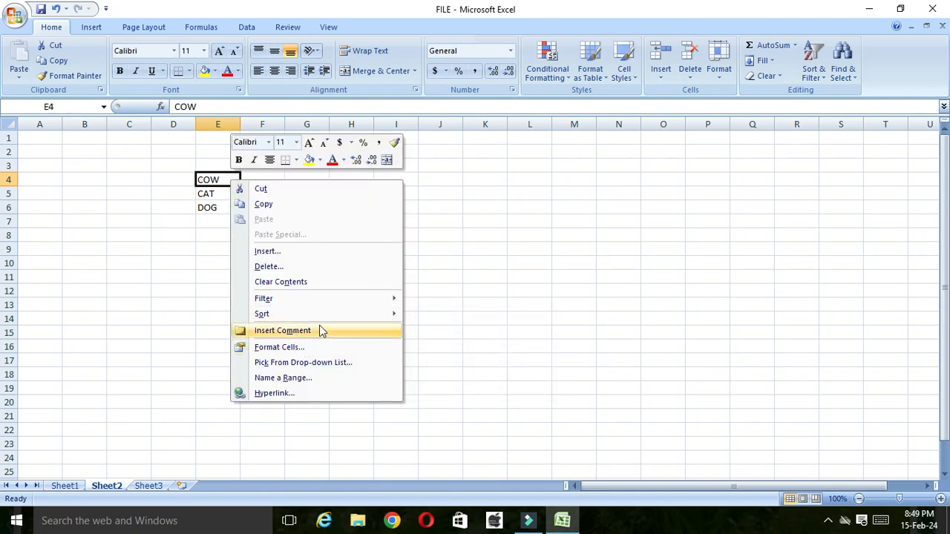
click(320, 331)
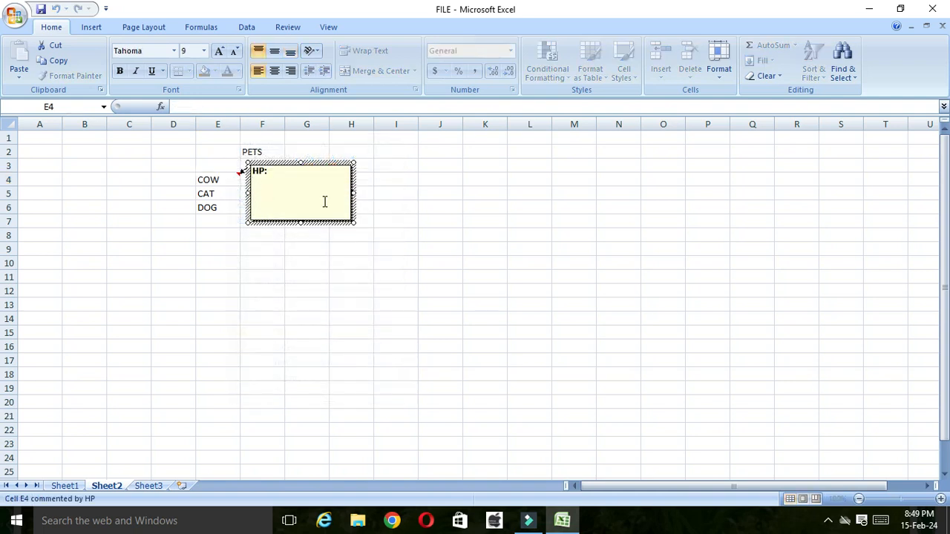
click(273, 171)
key(BackSpace)
key(BackSpace)
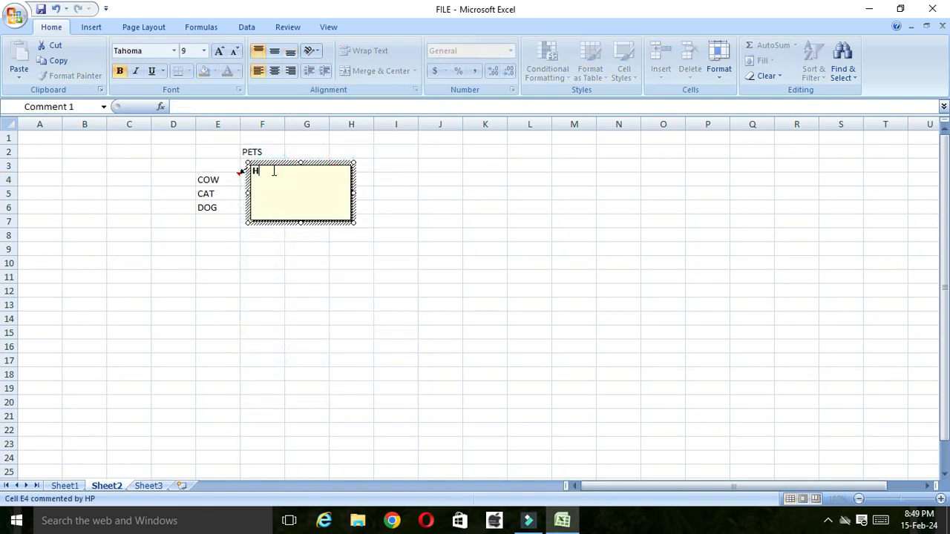
drag(354, 223, 365, 238)
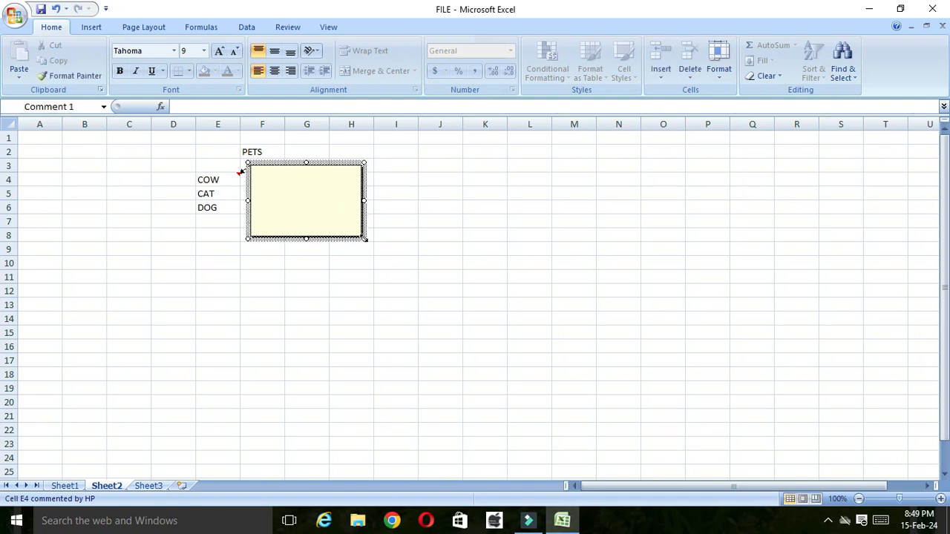
Step: Fill the COW comment's background with the cow picture from the animals folder and close the comment
right_click(364, 185)
mouse_move(426, 268)
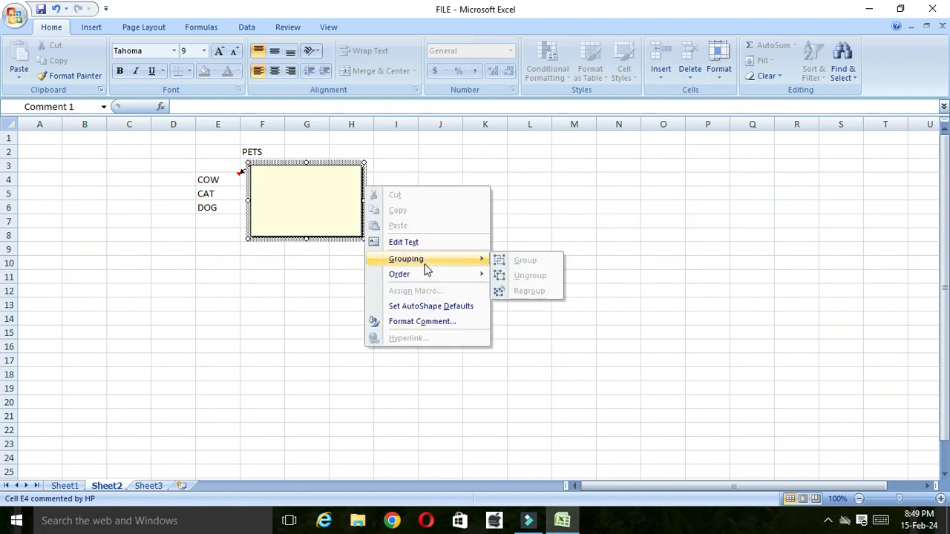
click(438, 321)
click(408, 116)
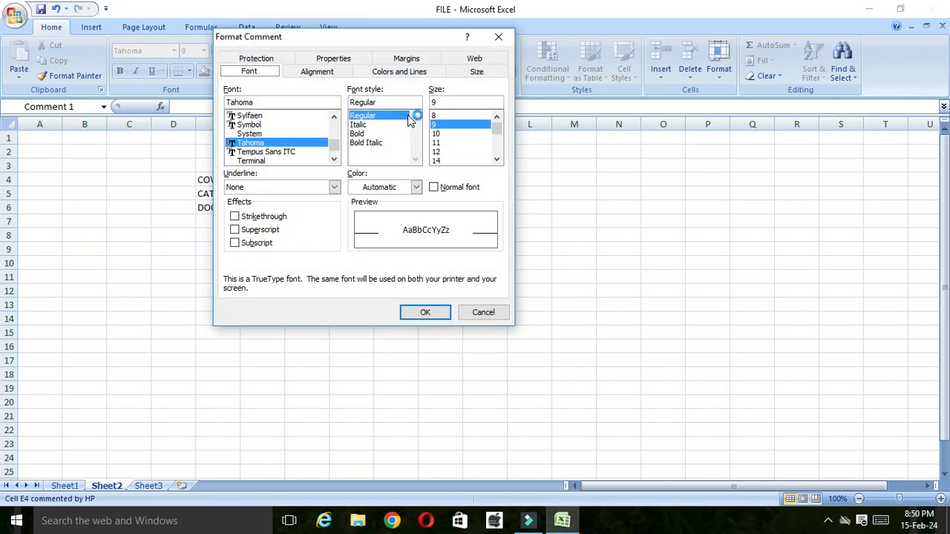
click(398, 74)
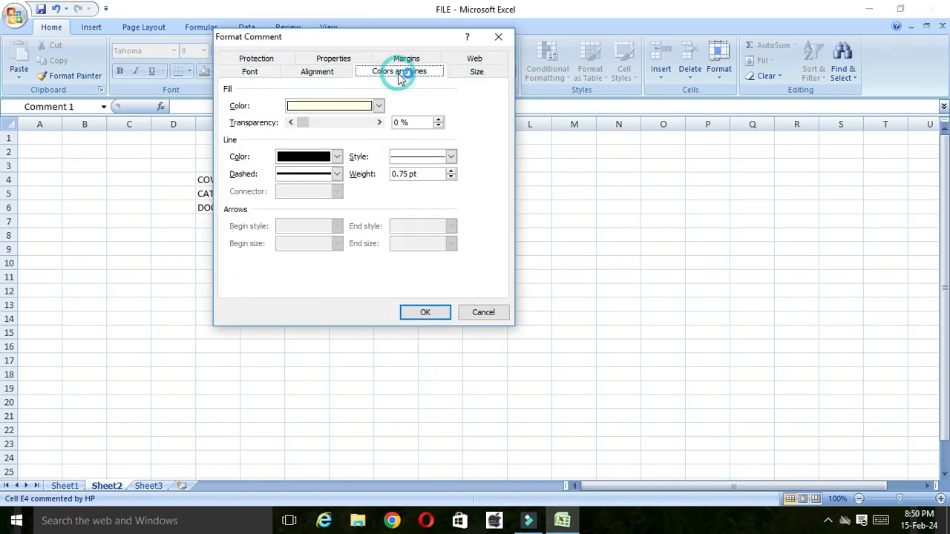
click(378, 106)
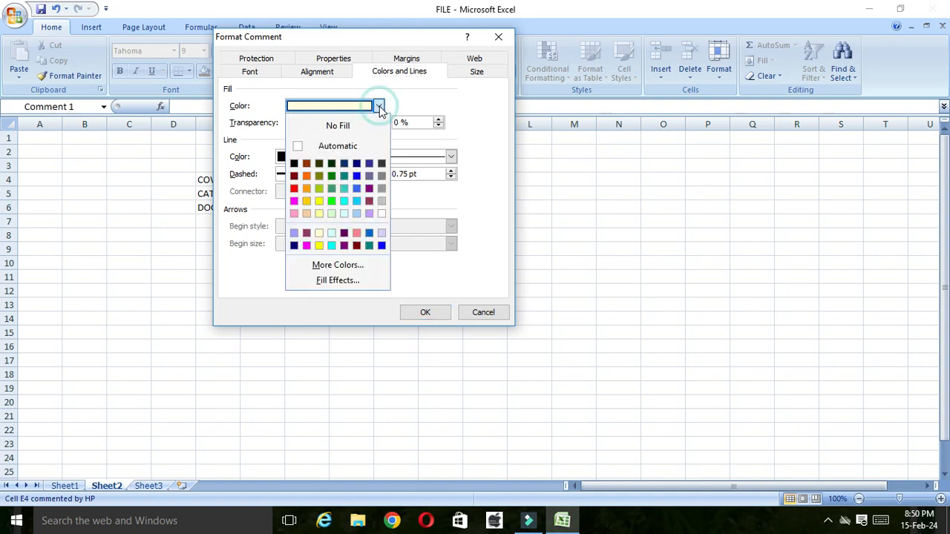
click(334, 281)
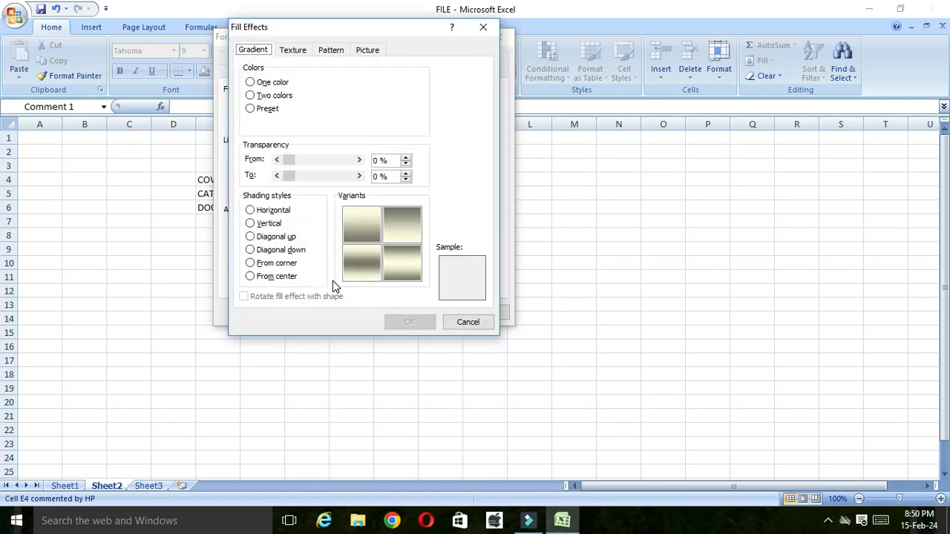
click(369, 50)
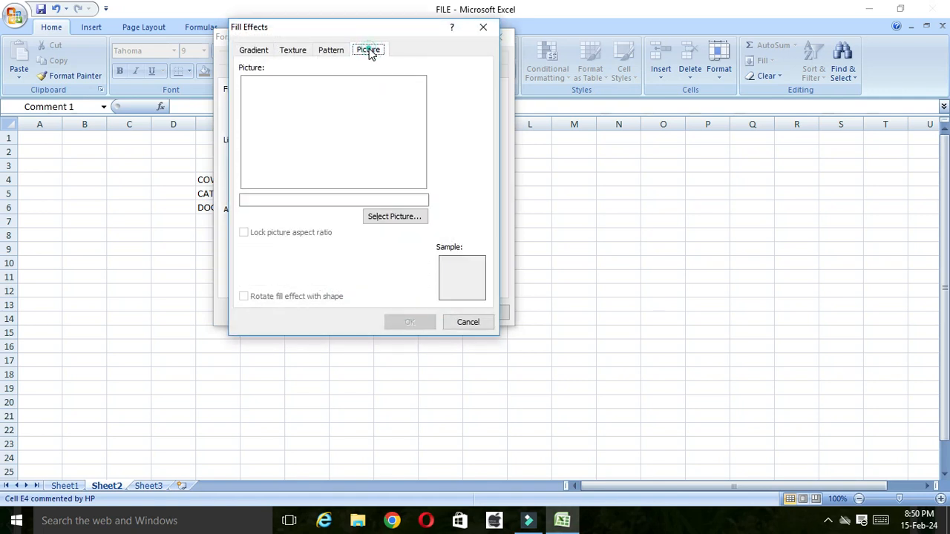
click(378, 218)
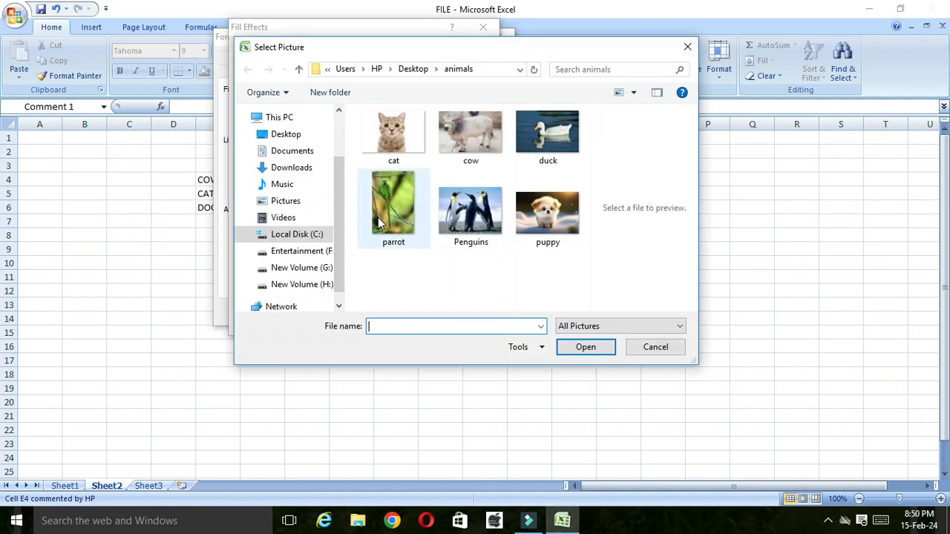
click(466, 137)
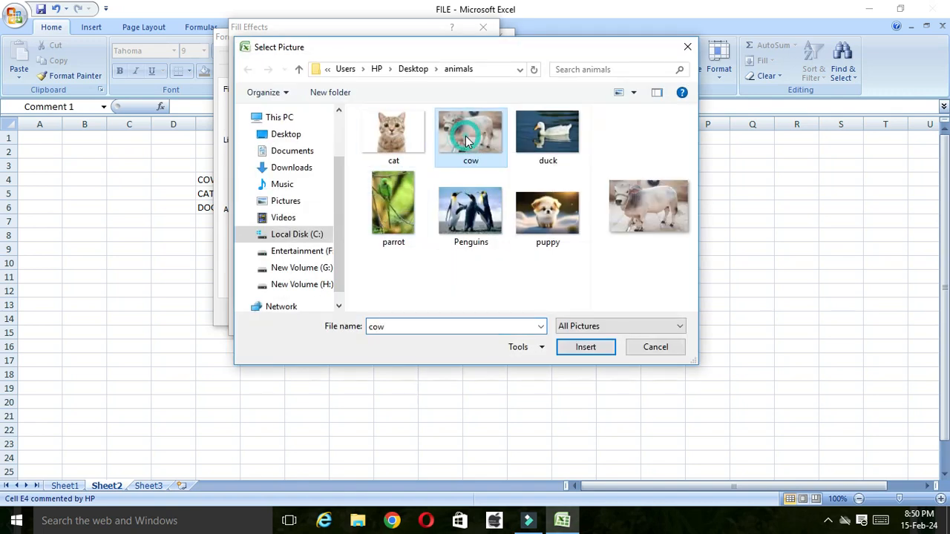
click(582, 347)
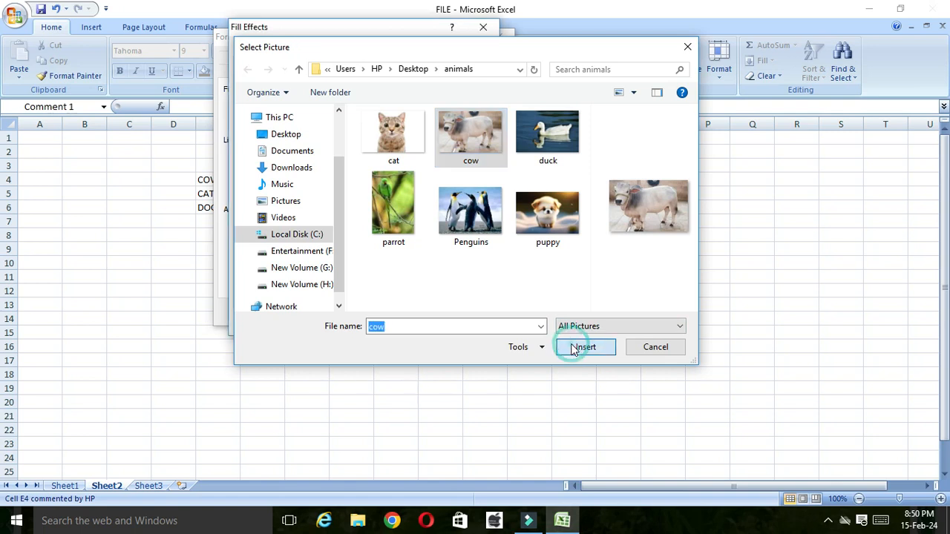
click(424, 325)
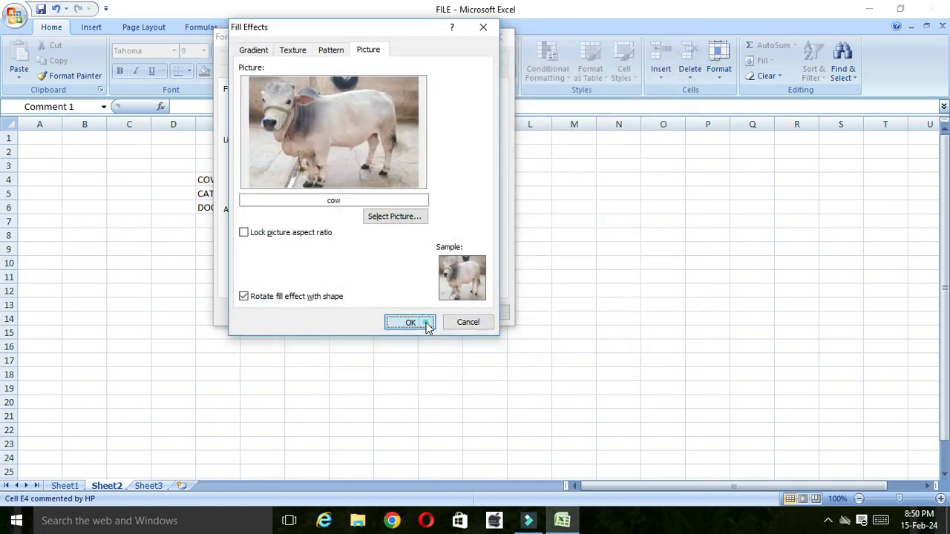
click(426, 310)
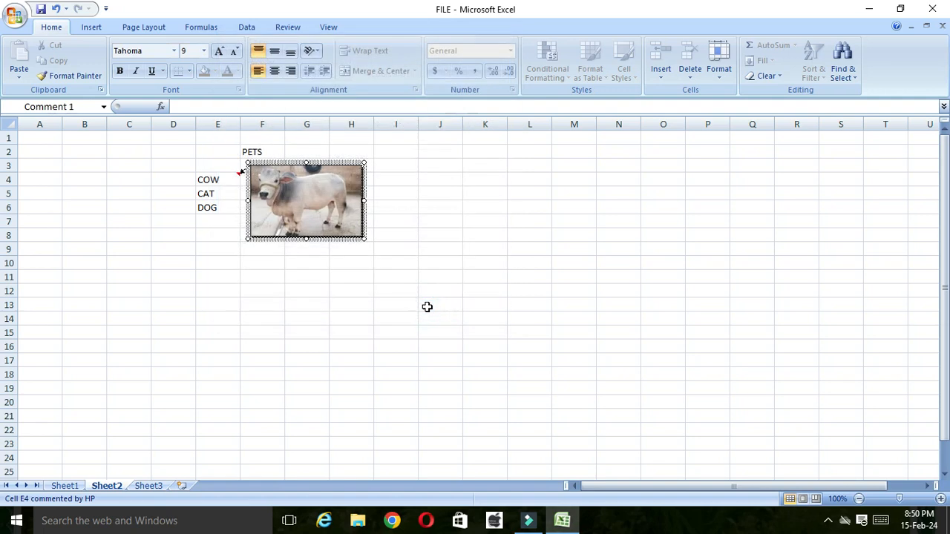
click(436, 217)
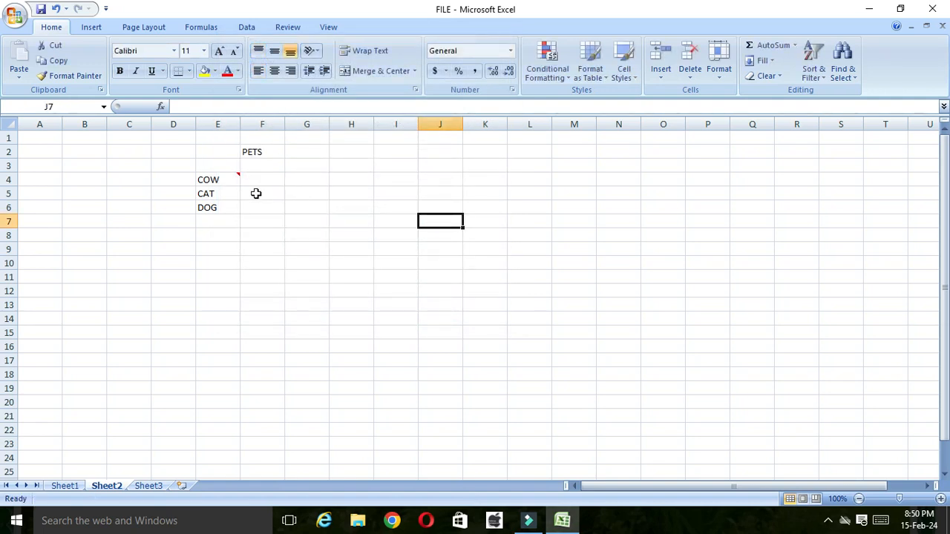
Step: Add a comment to the CAT cell E5, clear its default author text and stretch the box down to about row 10
click(233, 194)
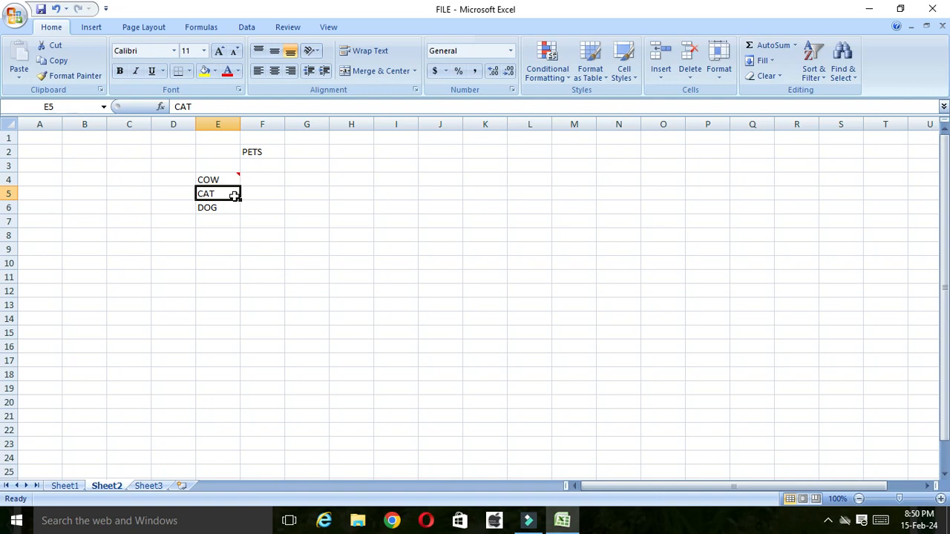
right_click(230, 195)
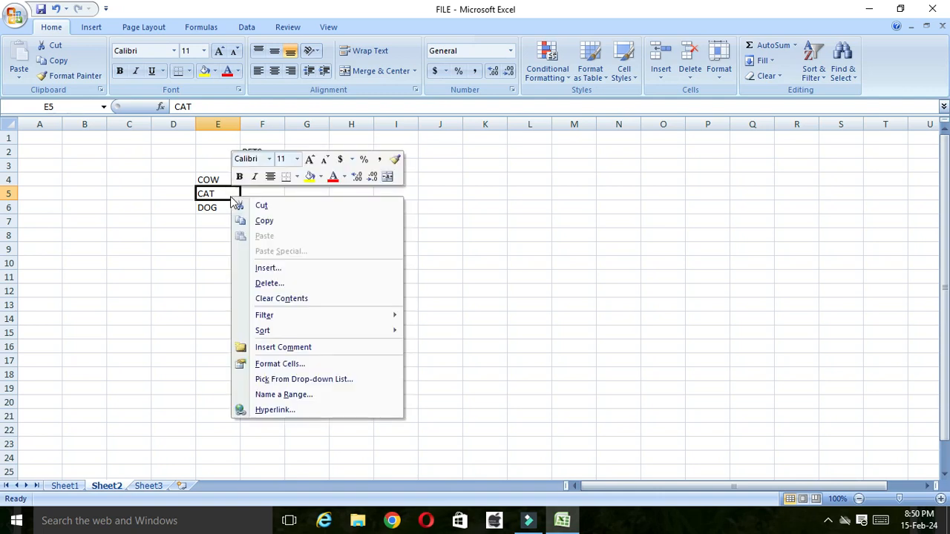
click(294, 346)
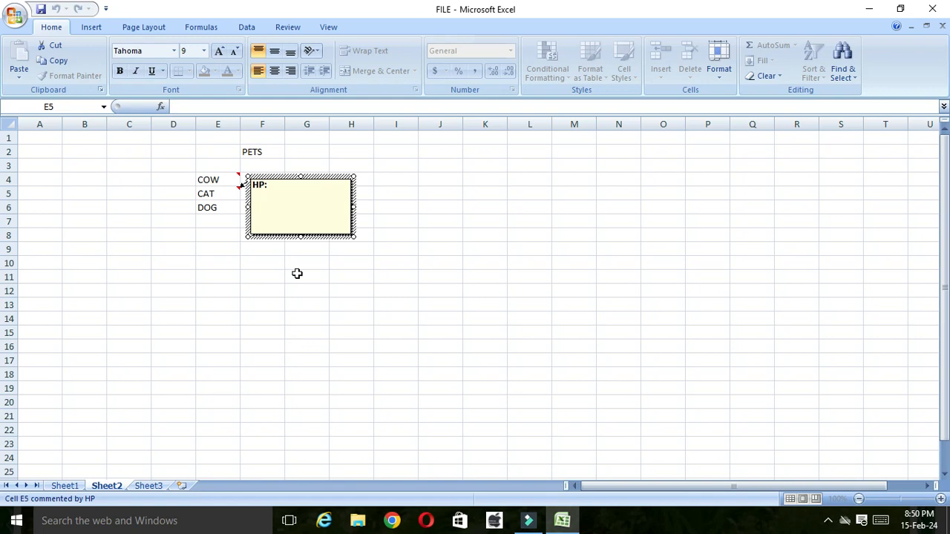
click(285, 190)
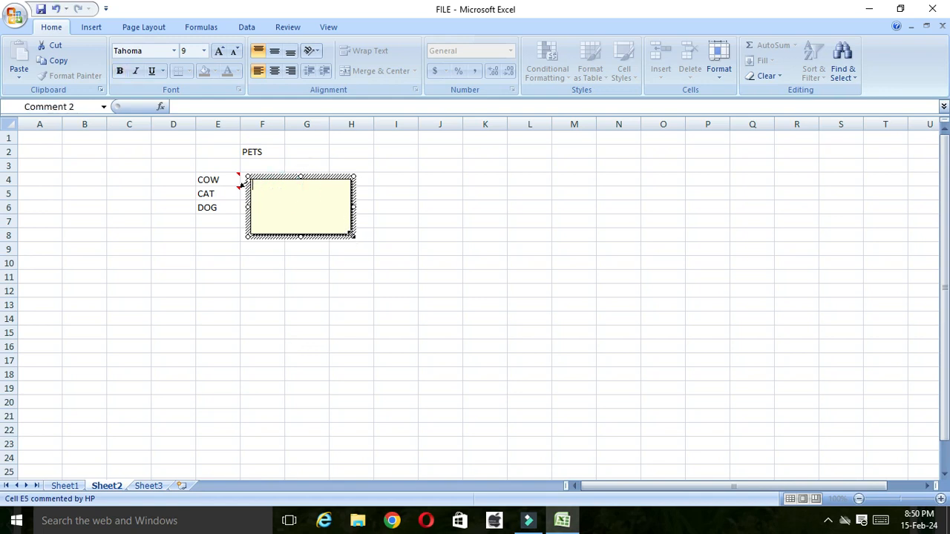
drag(353, 236, 367, 260)
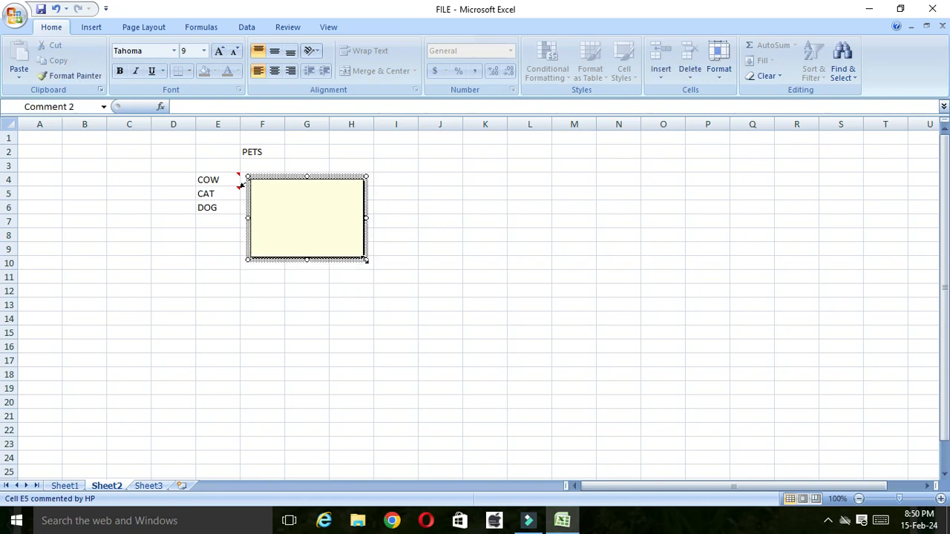
Step: Set the cat picture from the animals folder as the CAT comment's fill and close the comment
right_click(366, 205)
click(415, 340)
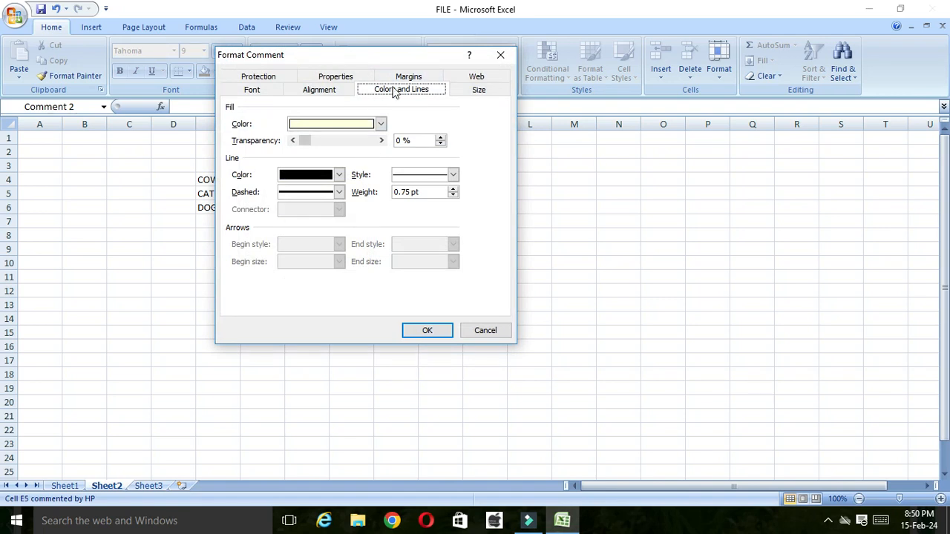
click(382, 124)
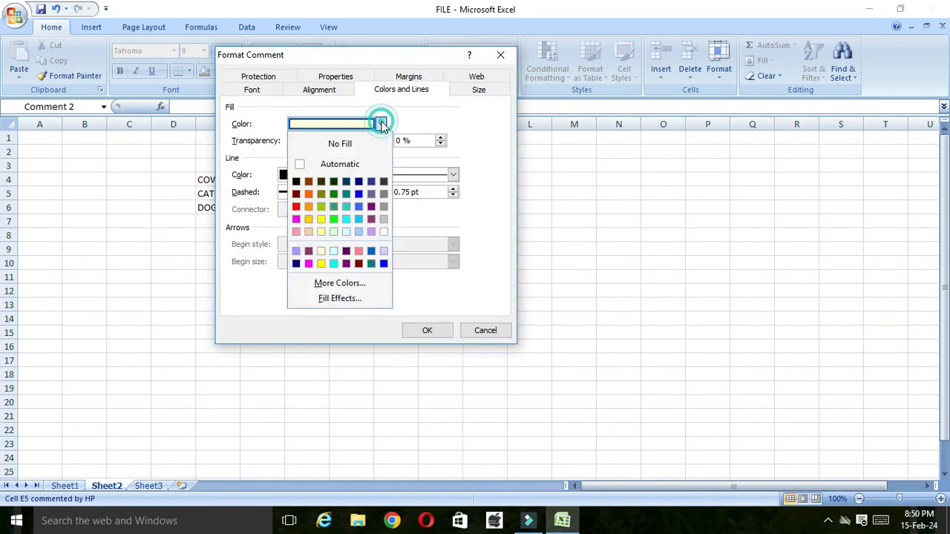
click(338, 299)
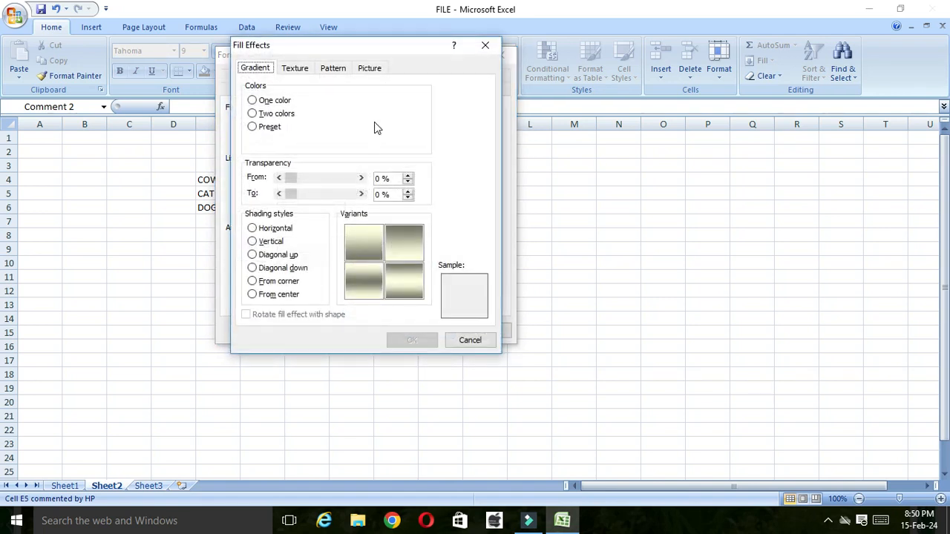
click(373, 71)
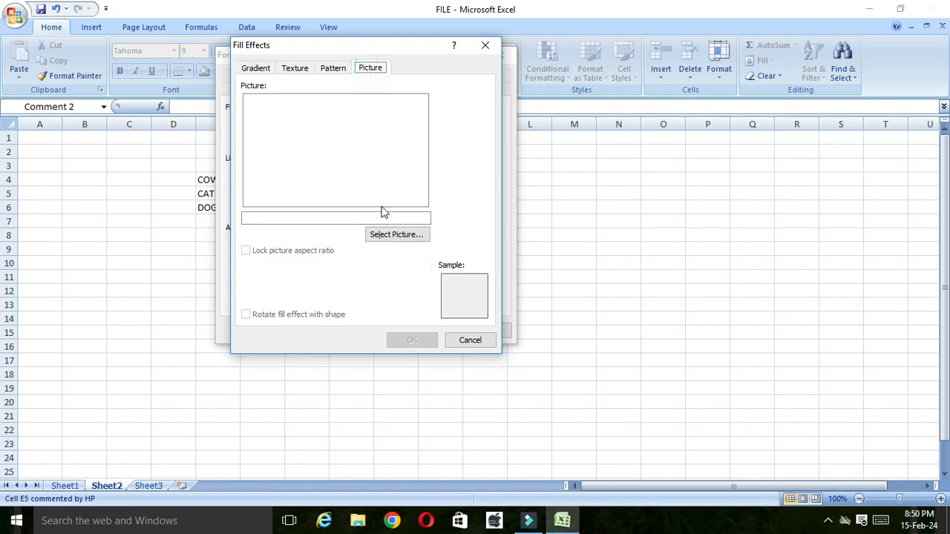
click(385, 236)
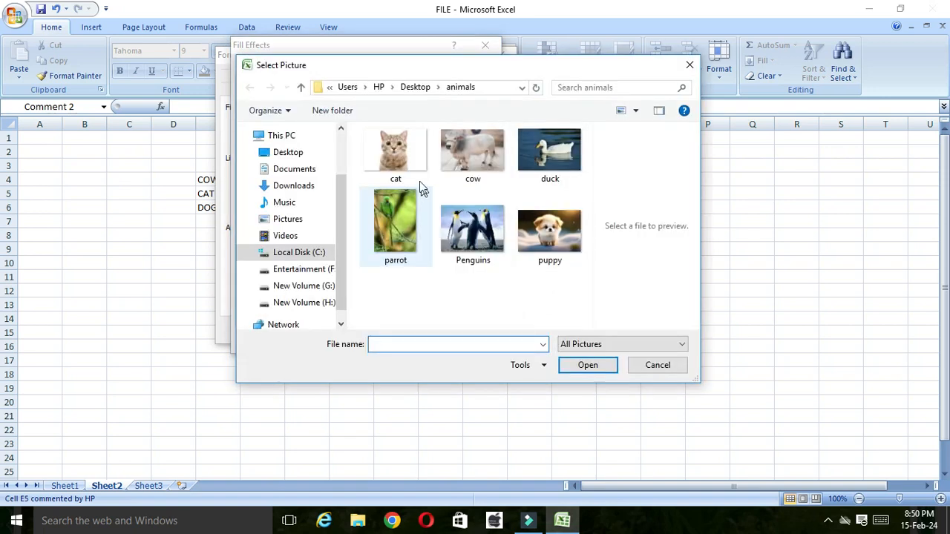
click(395, 175)
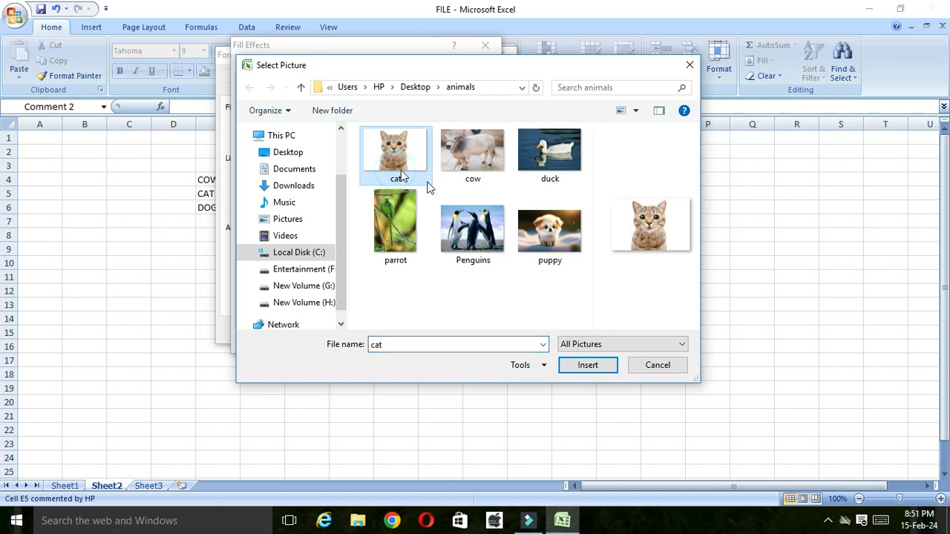
click(613, 365)
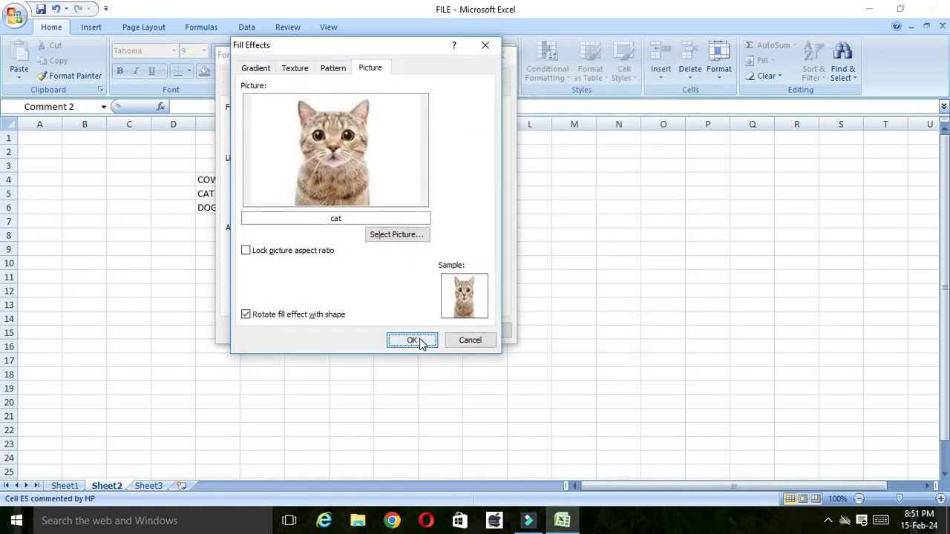
click(420, 340)
click(423, 331)
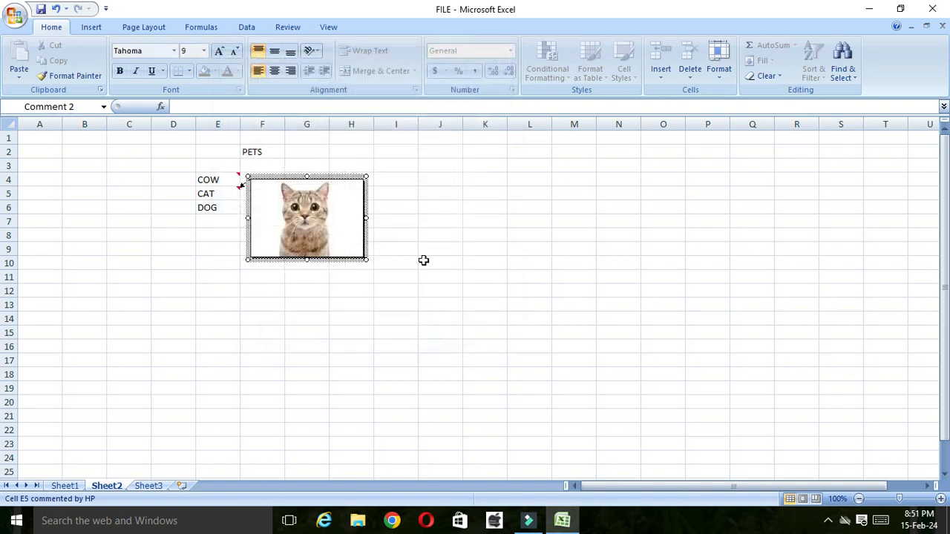
click(434, 236)
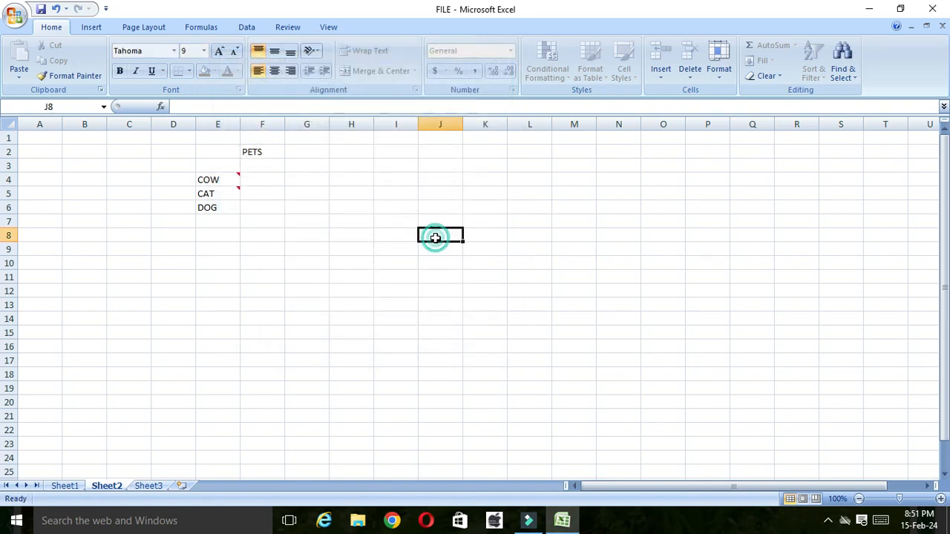
Step: Insert a comment on the DOG cell E6, remove its default author text and enlarge the box to about the end of row 10
click(218, 207)
right_click(218, 207)
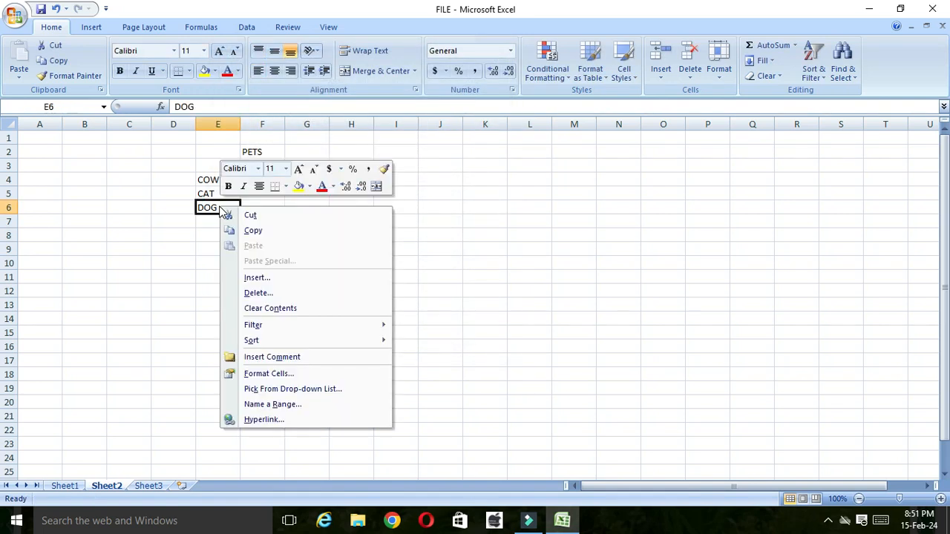
click(273, 357)
click(288, 197)
key(BackSpace)
key(BackSpace)
key(BackSpace)
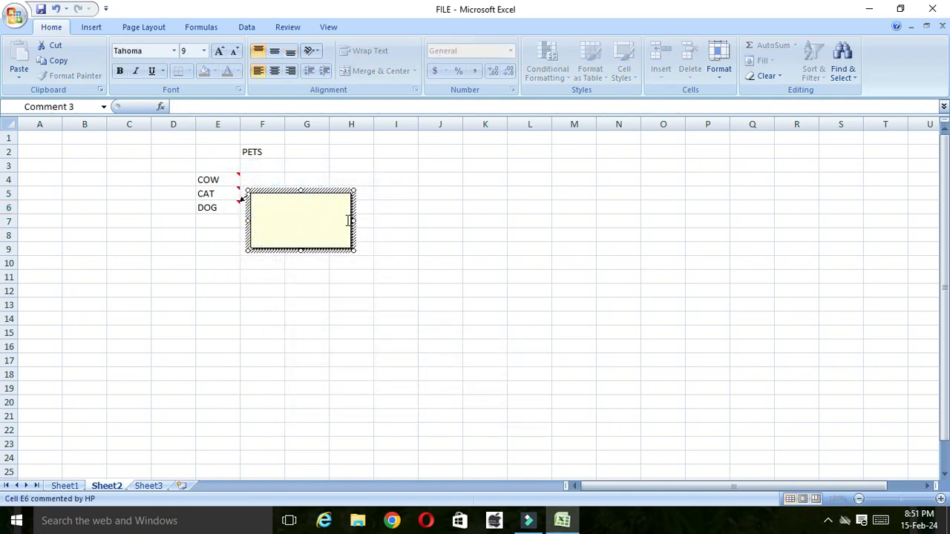
drag(354, 252, 371, 272)
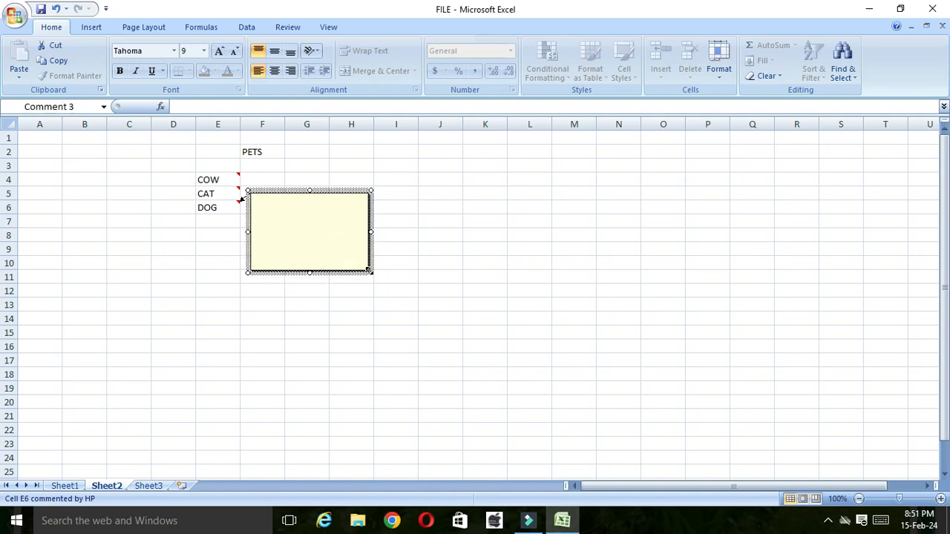
Step: Fill the DOG comment's background with the puppy picture from the animals folder and close the comment
right_click(370, 220)
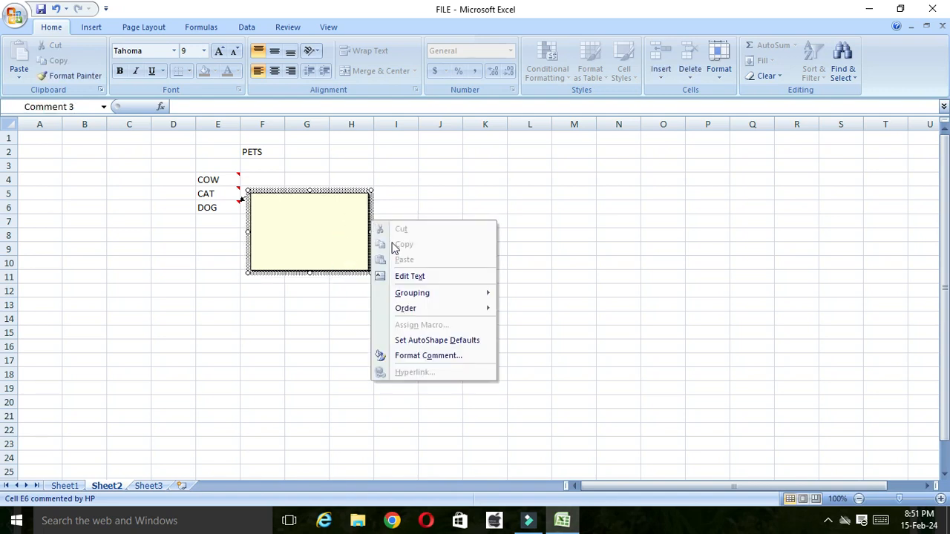
click(430, 356)
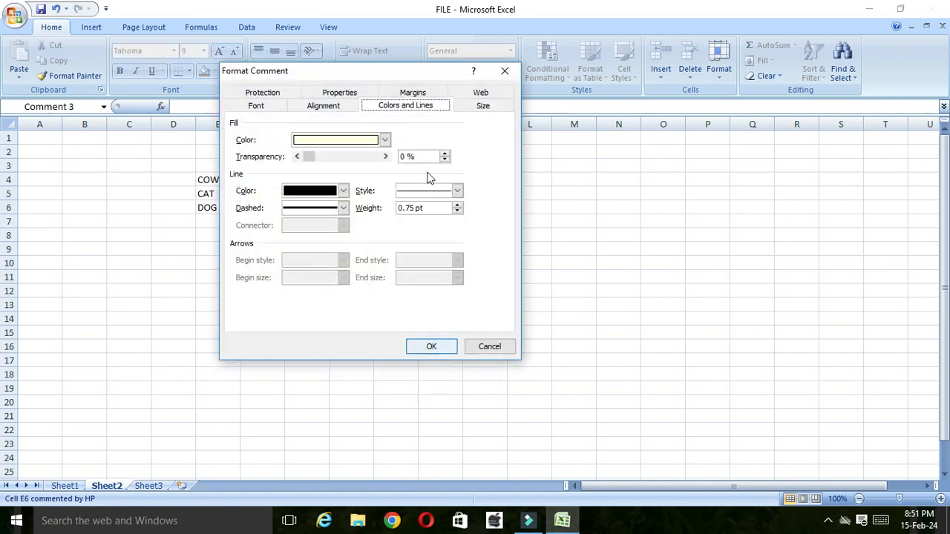
click(384, 140)
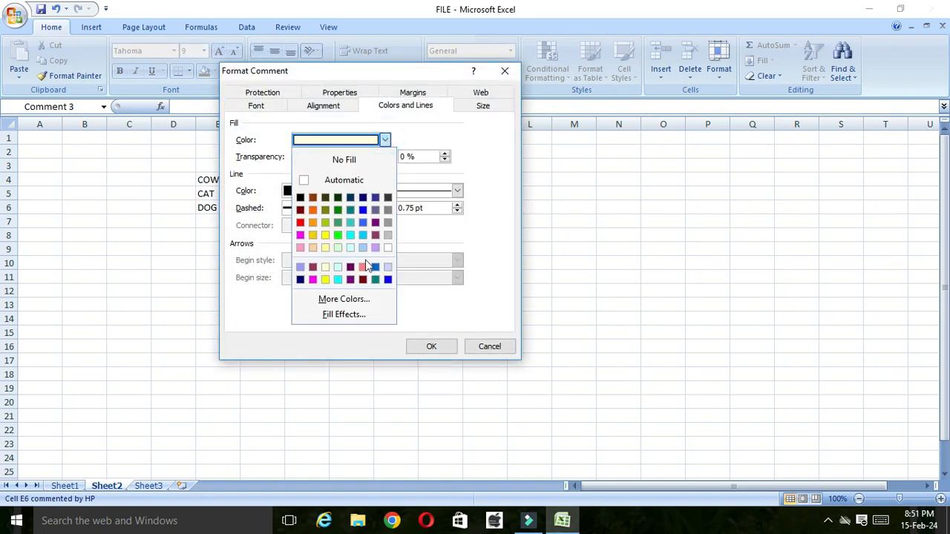
click(353, 316)
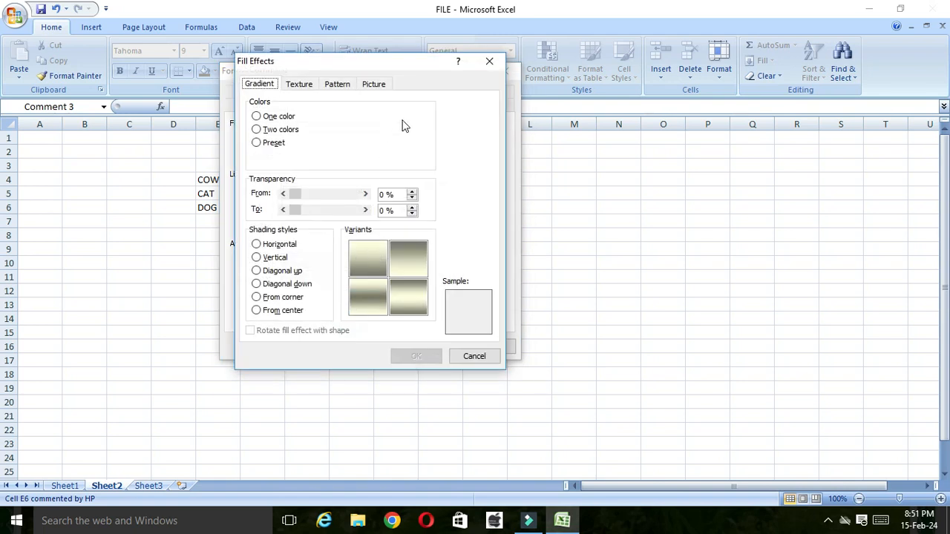
click(380, 87)
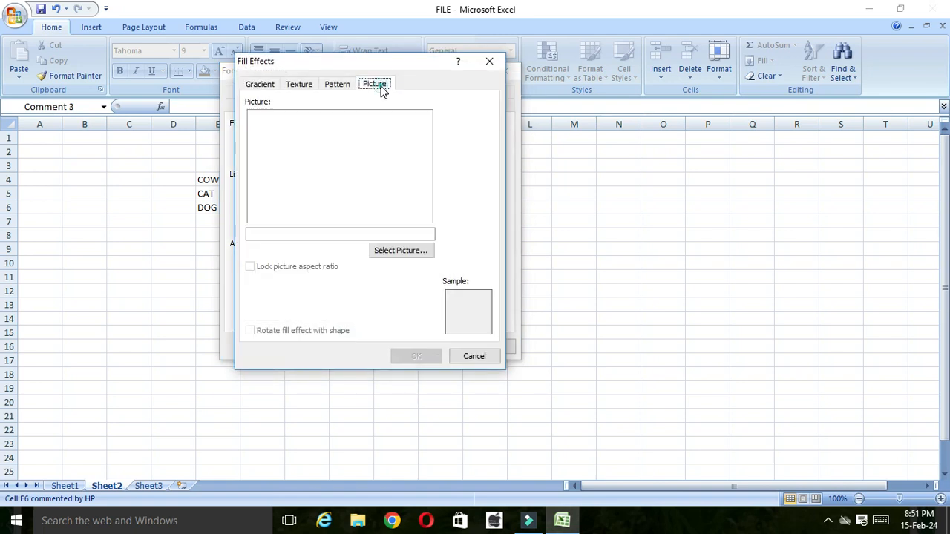
click(399, 251)
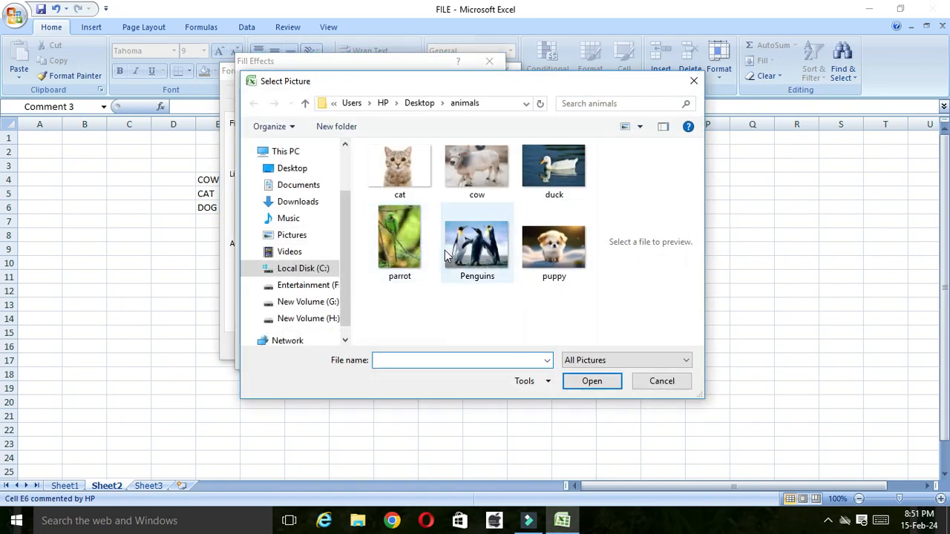
click(546, 269)
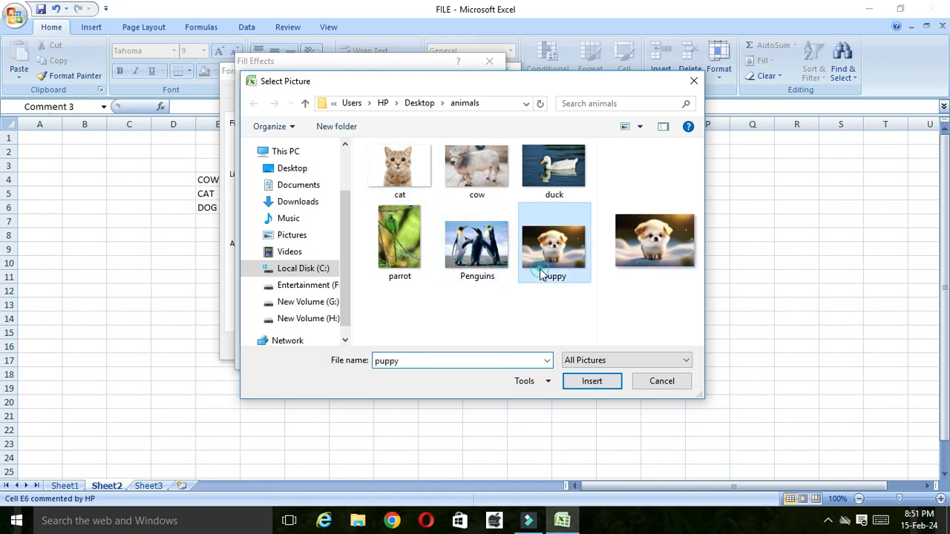
click(591, 382)
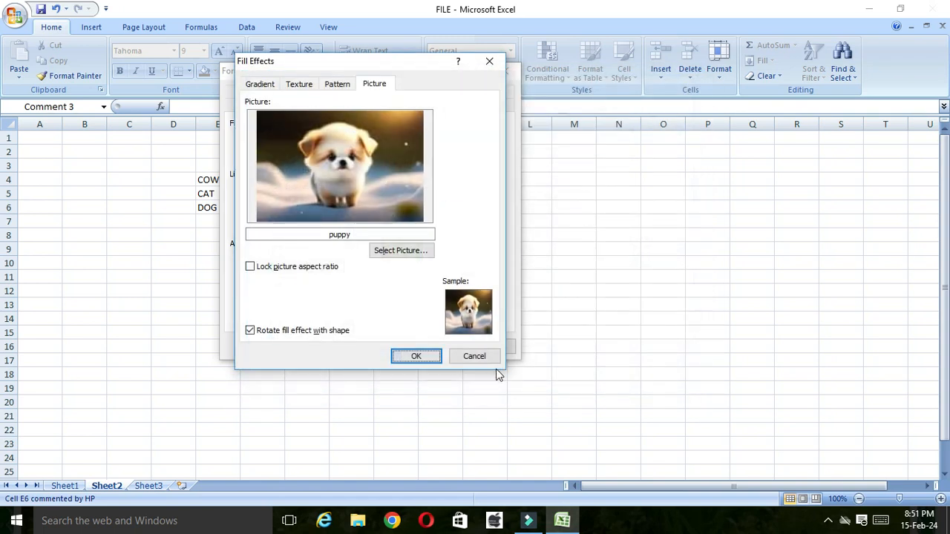
click(436, 356)
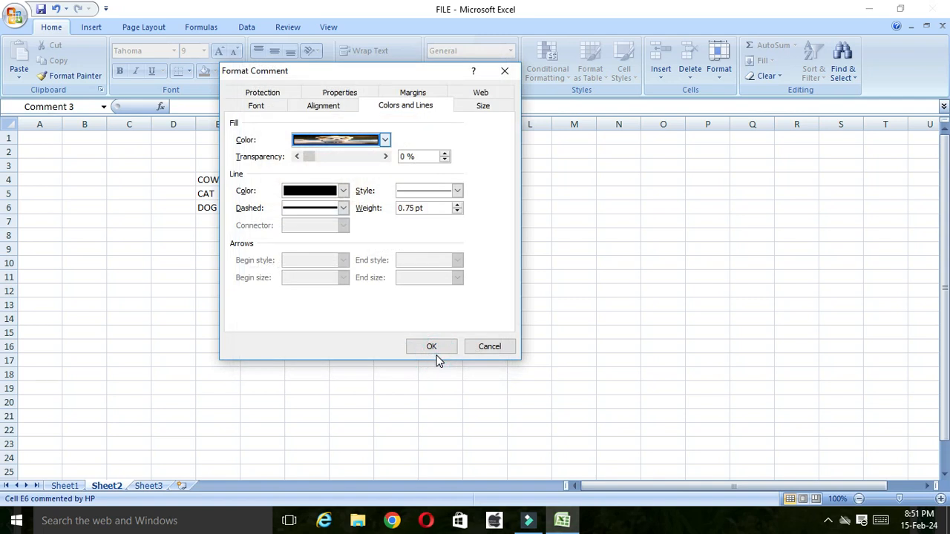
click(433, 346)
click(409, 221)
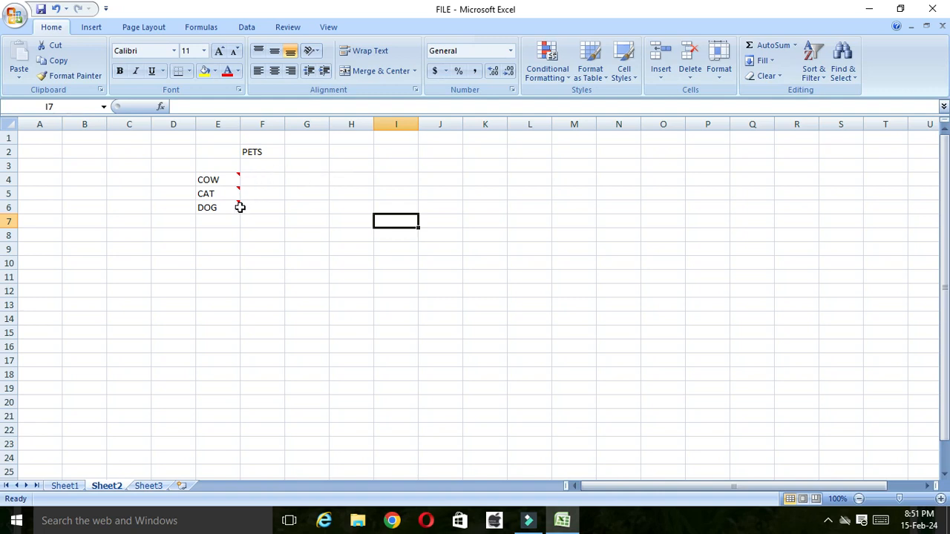
mouse_move(208, 181)
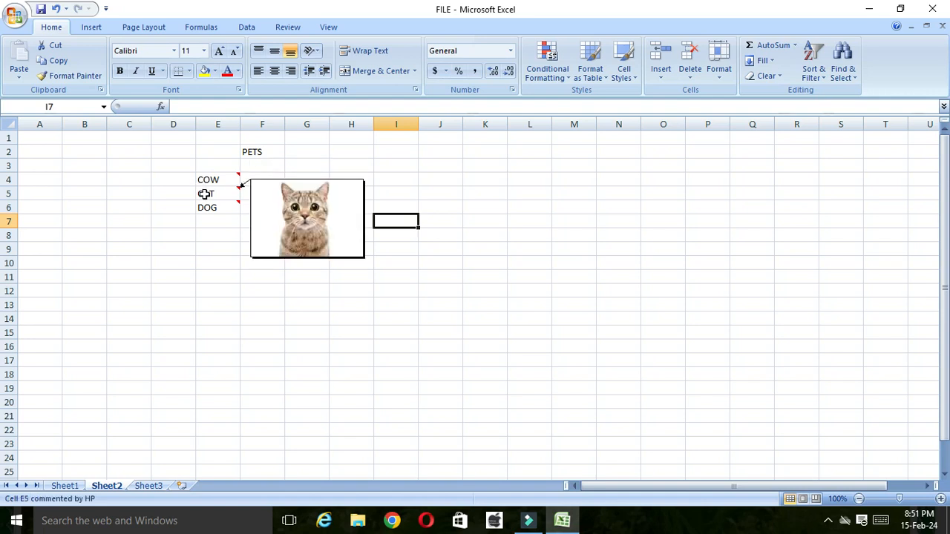
mouse_move(219, 207)
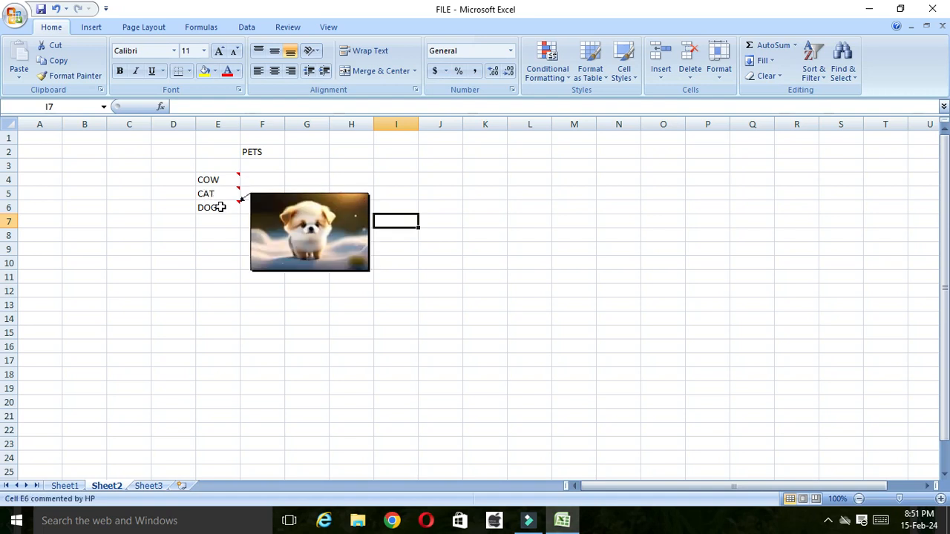